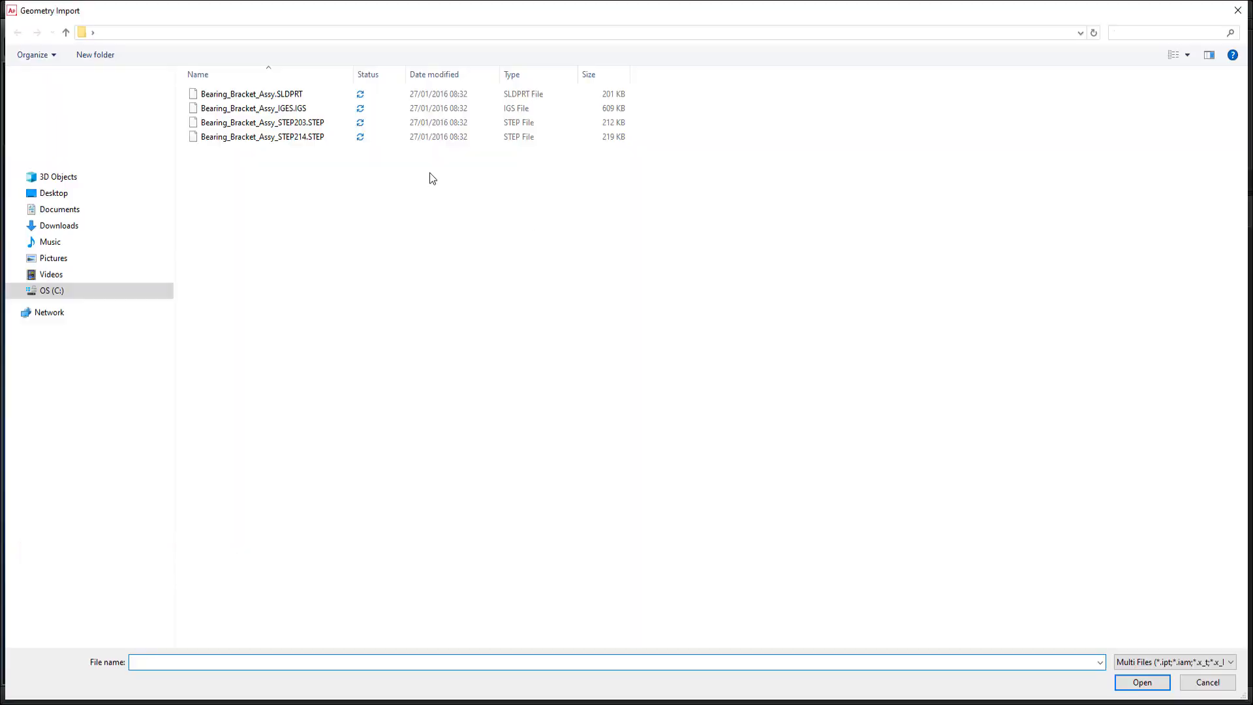
- Import the SolidWorks file Bearing_Bracket_Assy.SLDPRT with cleaning and redundant topology removal on import
{"action": "left_click", "coordinate": [1213, 663]}
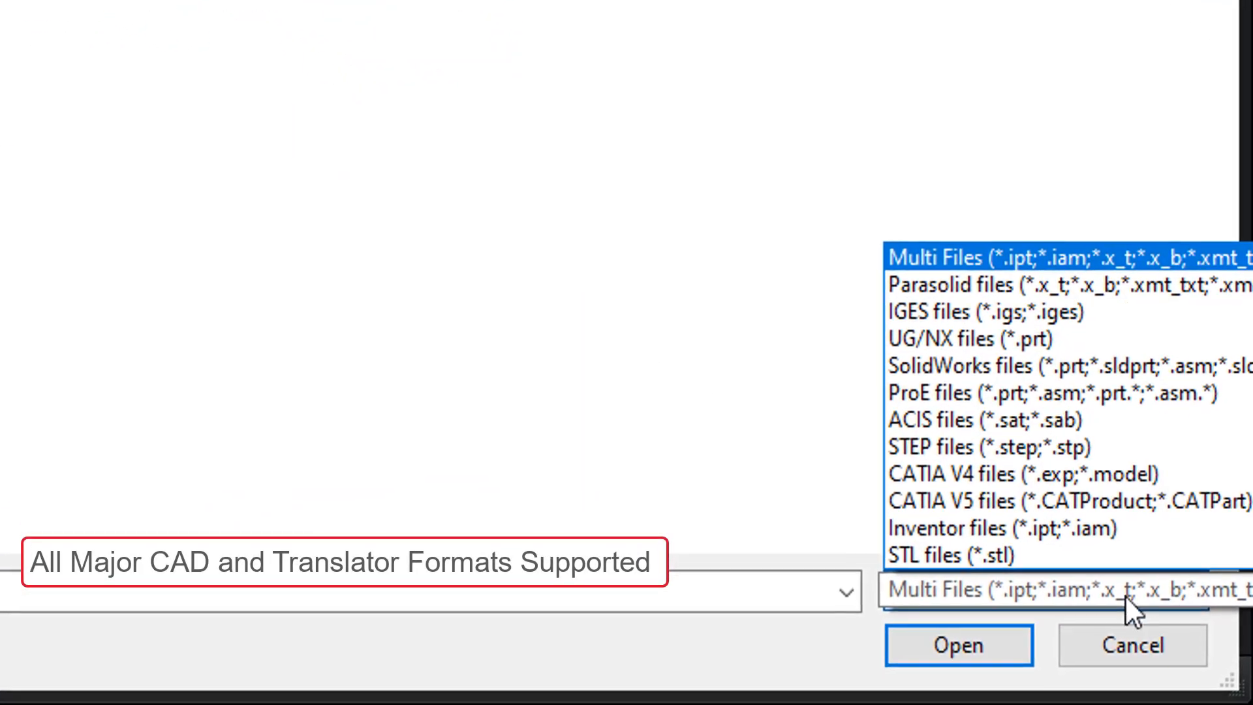
{"action": "left_click", "coordinate": [991, 641]}
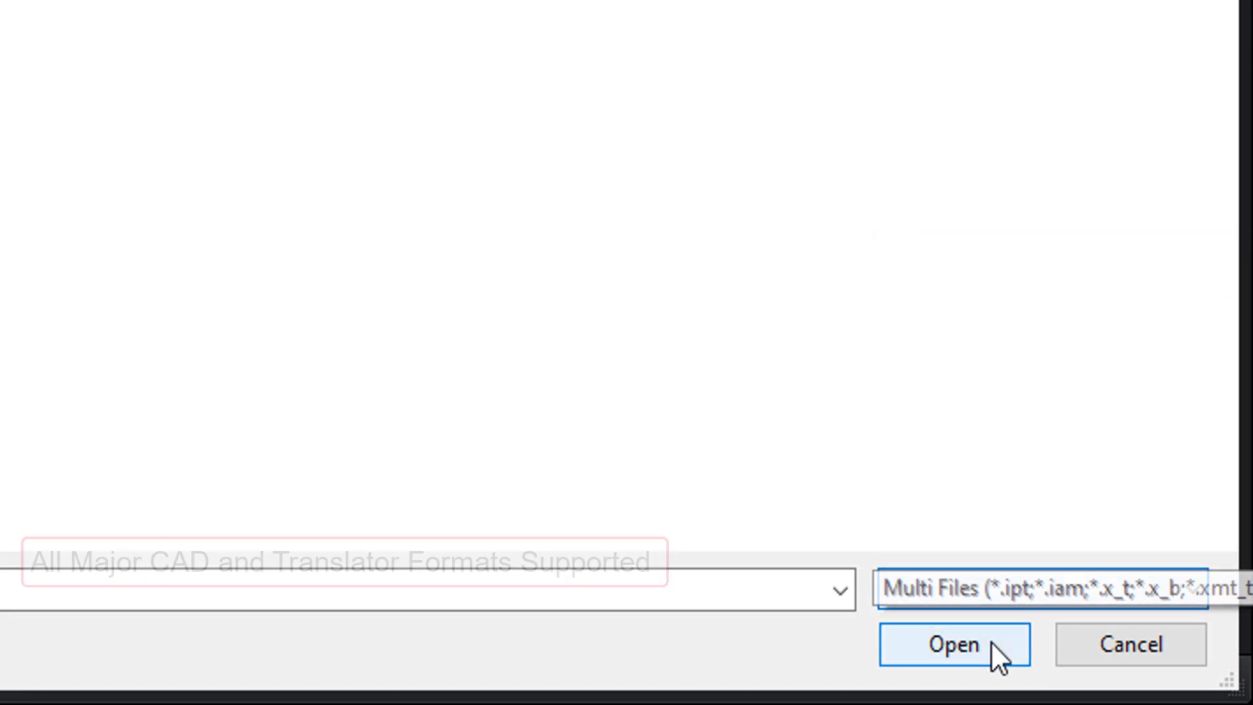
{"action": "left_click", "coordinate": [949, 641]}
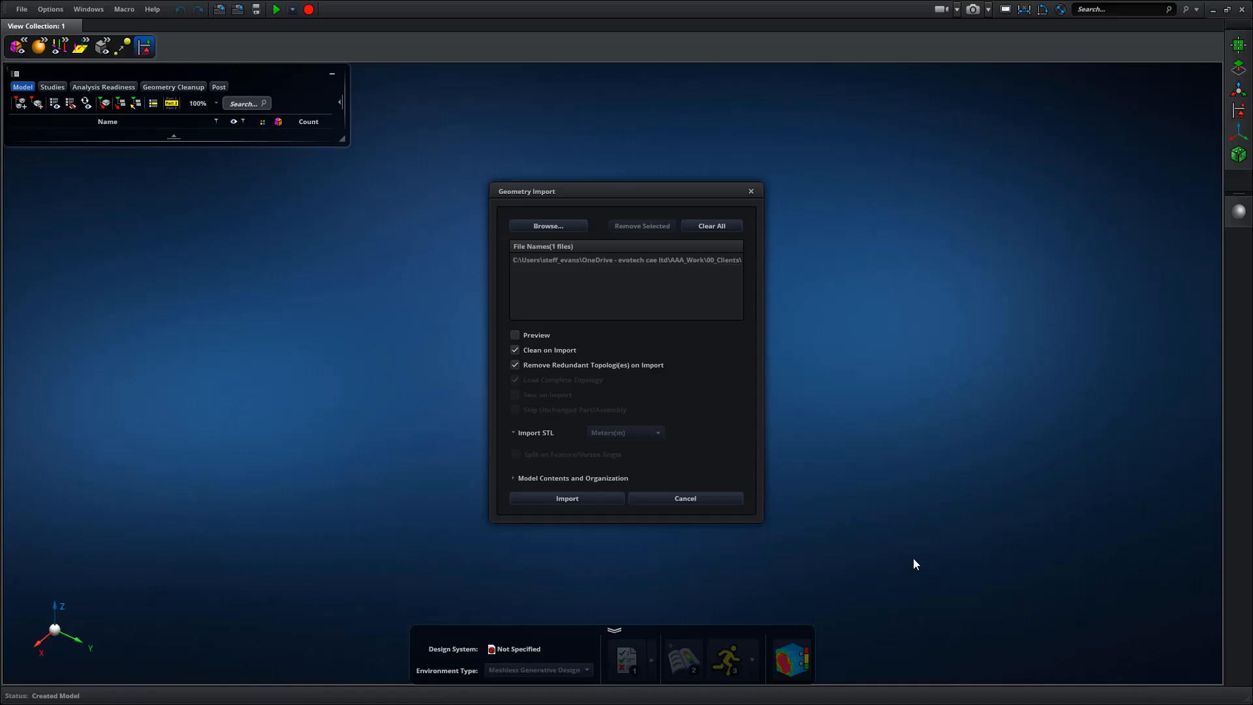
{"action": "left_click", "coordinate": [568, 498]}
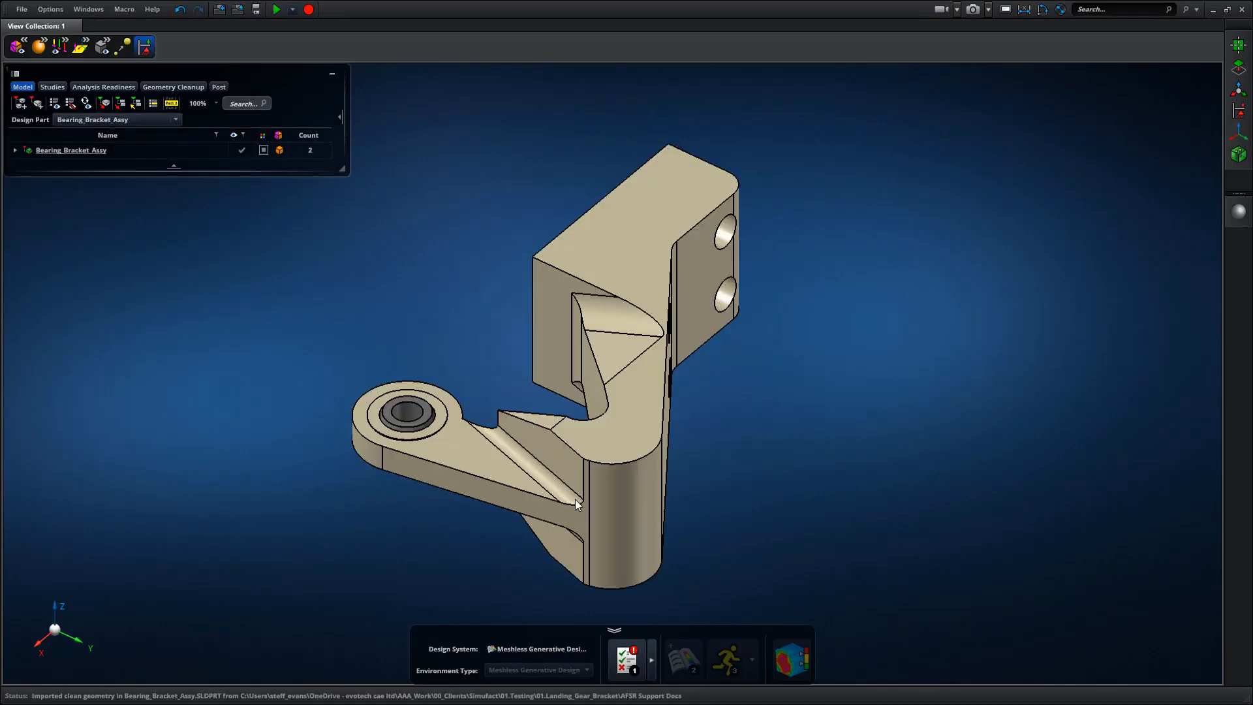
- Expand the Bearing_Bracket_Assy part in the model tree and view the bracket body with transparent rendering
{"action": "middle_click_drag", "start_coordinate": [334, 312], "coordinate": [393, 441]}
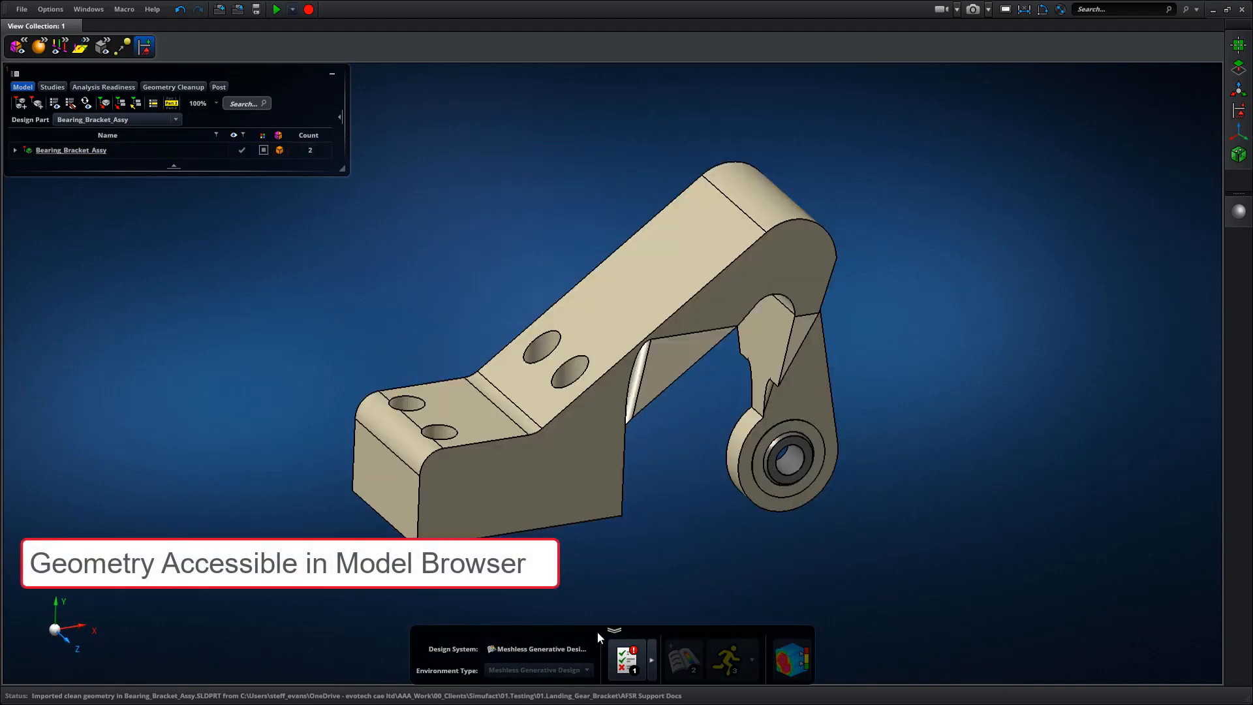
{"action": "left_click", "coordinate": [15, 150]}
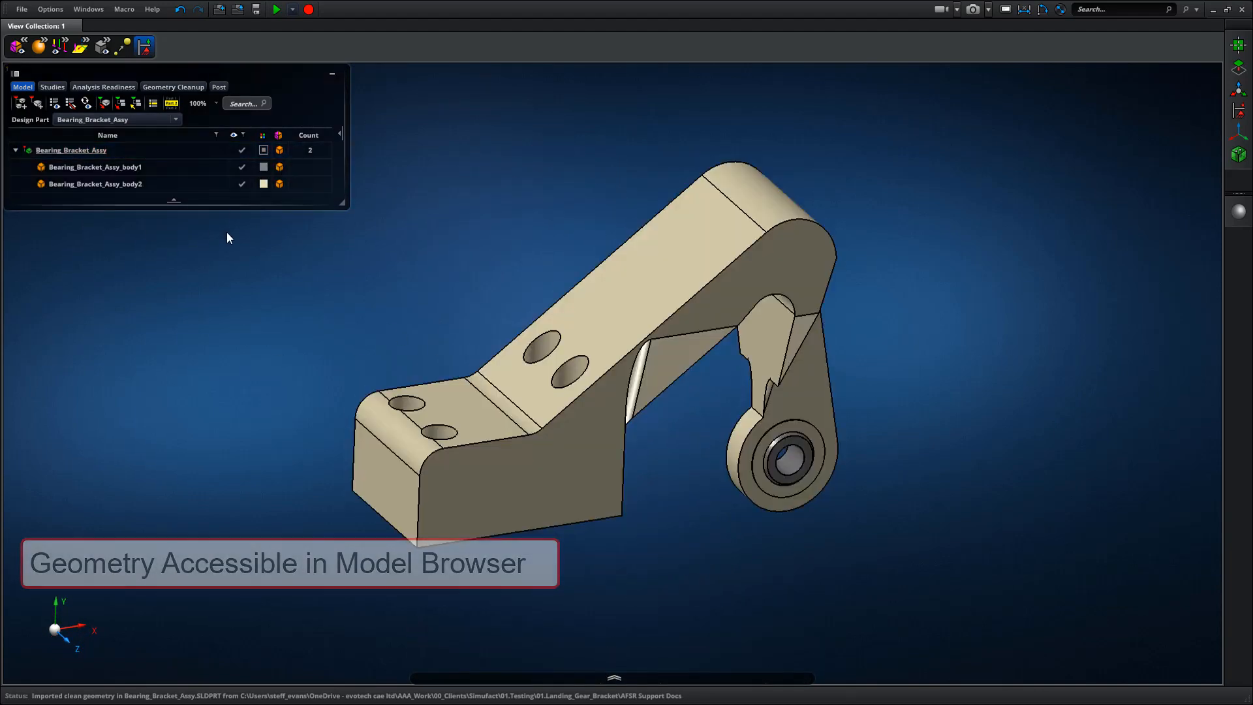
{"action": "left_click", "coordinate": [280, 184]}
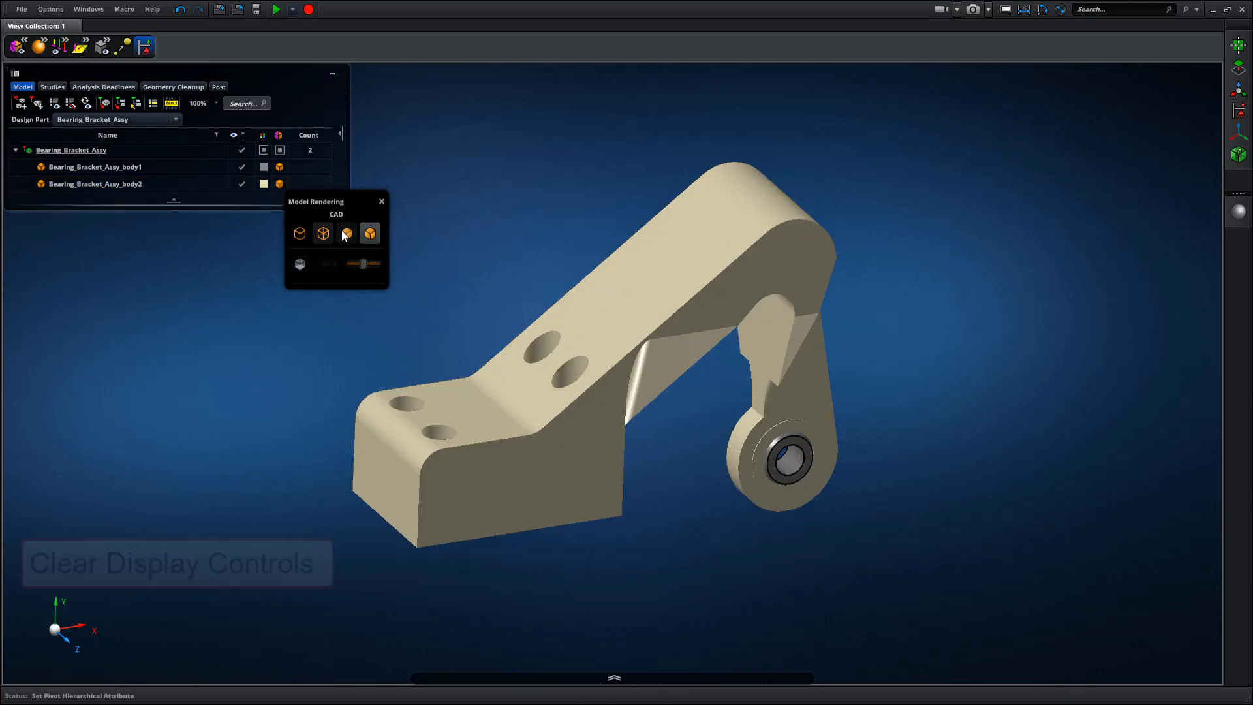
{"action": "left_click", "coordinate": [300, 264]}
{"action": "scroll", "coordinate": [448, 259], "scroll_direction": "up", "scroll_amount": 3}
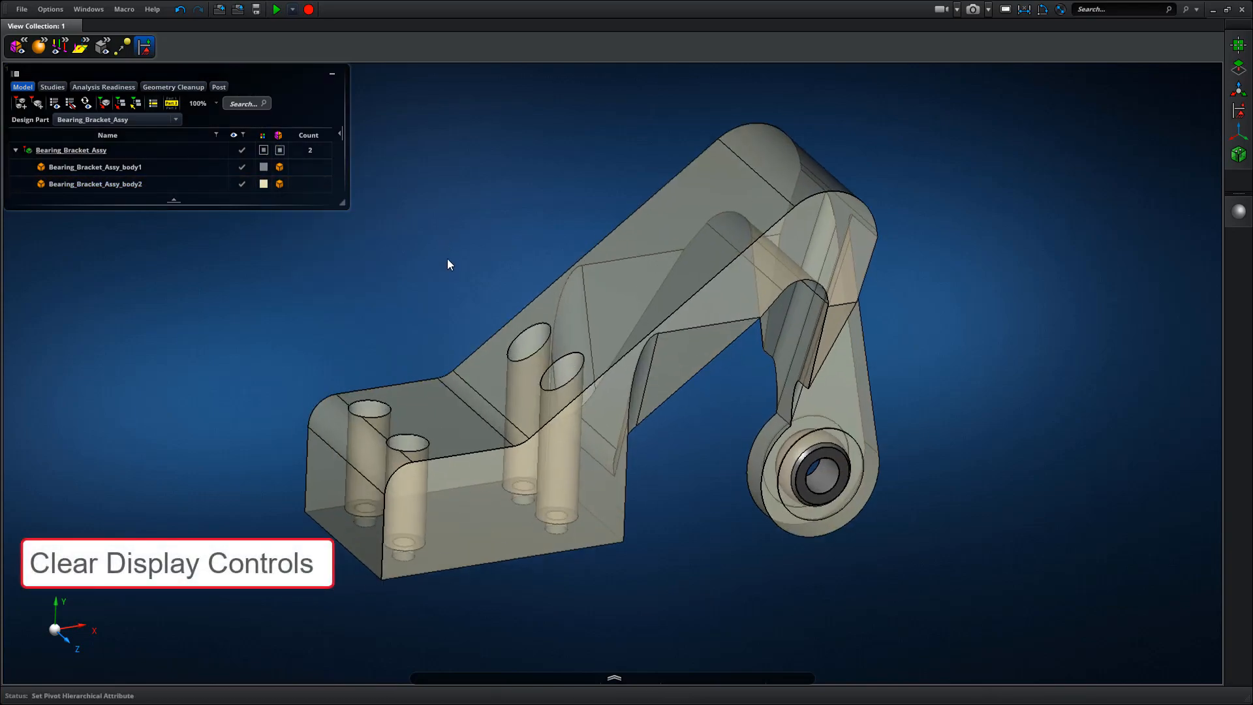
{"action": "middle_click_drag", "start_coordinate": [447, 258], "coordinate": [461, 222]}
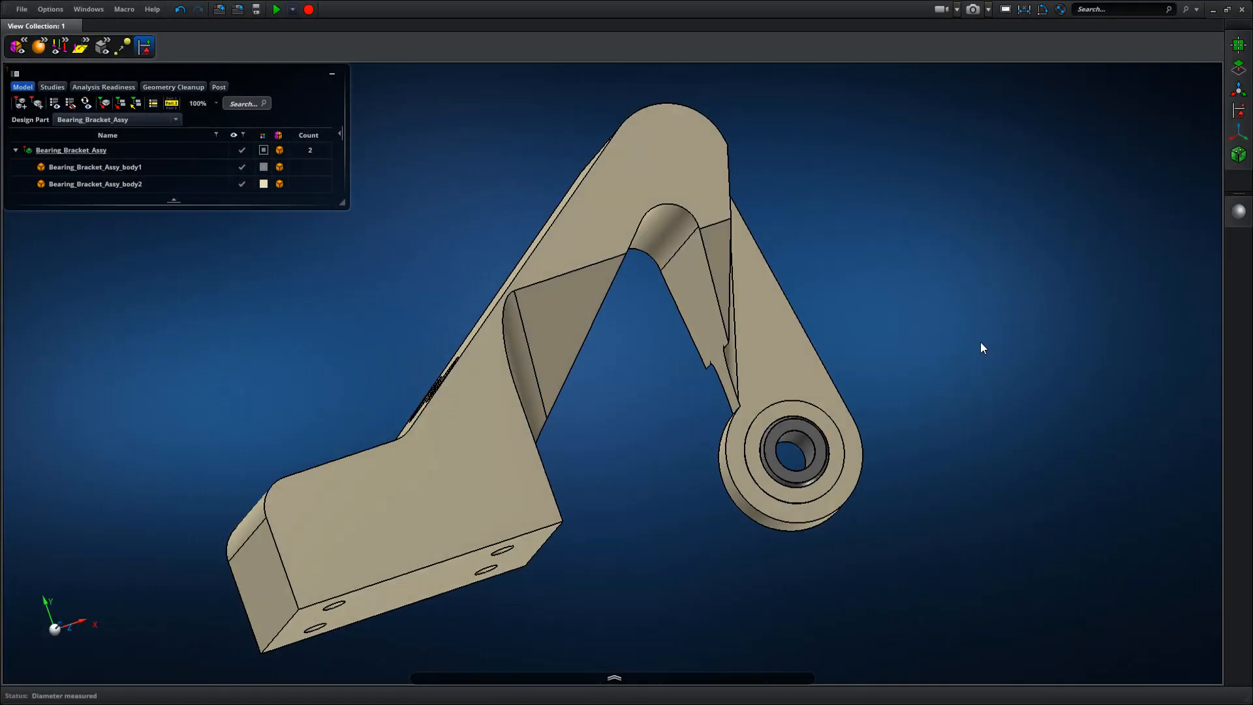
- Hide the bearing body Bearing_Bracket_Assy_body1 inside the bracket's lug
{"action": "middle_click_drag", "start_coordinate": [981, 344], "coordinate": [919, 329]}
{"action": "scroll", "coordinate": [920, 329], "scroll_direction": "up", "scroll_amount": 4}
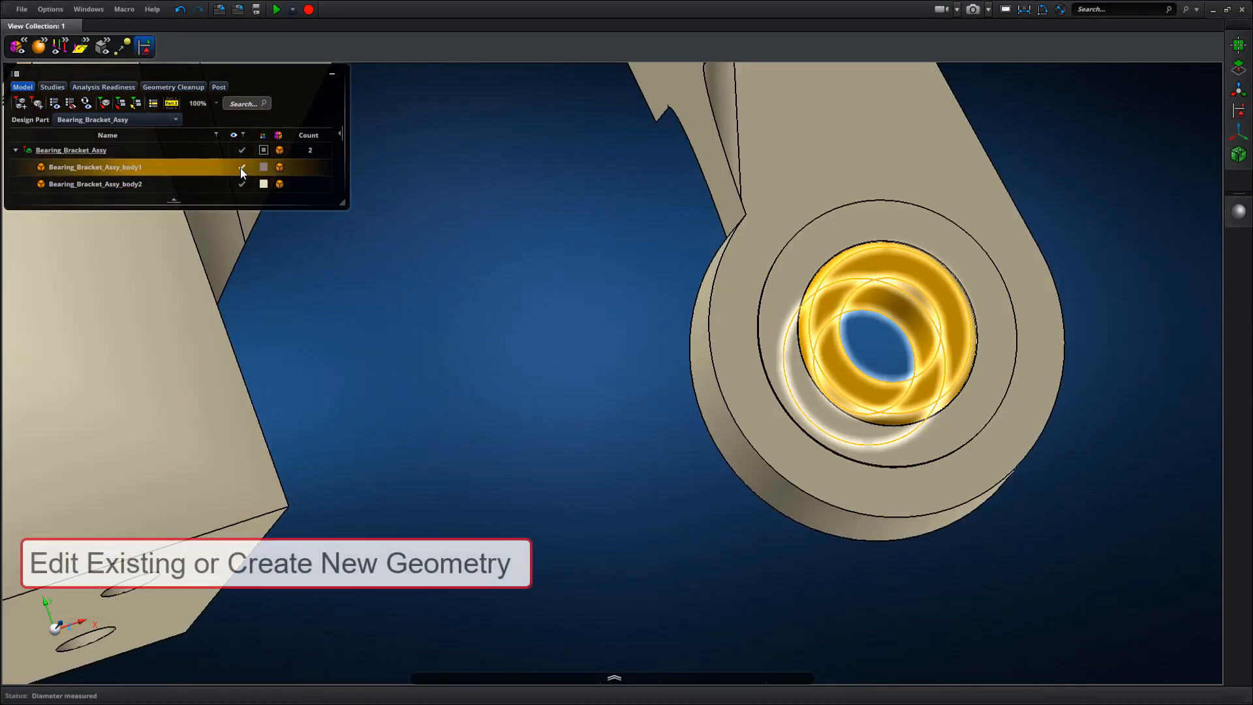
{"action": "left_click", "coordinate": [242, 168]}
- Defeature the narrow edge faces around the bearing bore of the bracket's lug with automatic feature detection
{"action": "middle_click_drag", "start_coordinate": [1103, 273], "coordinate": [890, 286]}
{"action": "scroll", "coordinate": [789, 325], "scroll_direction": "up", "scroll_amount": 6}
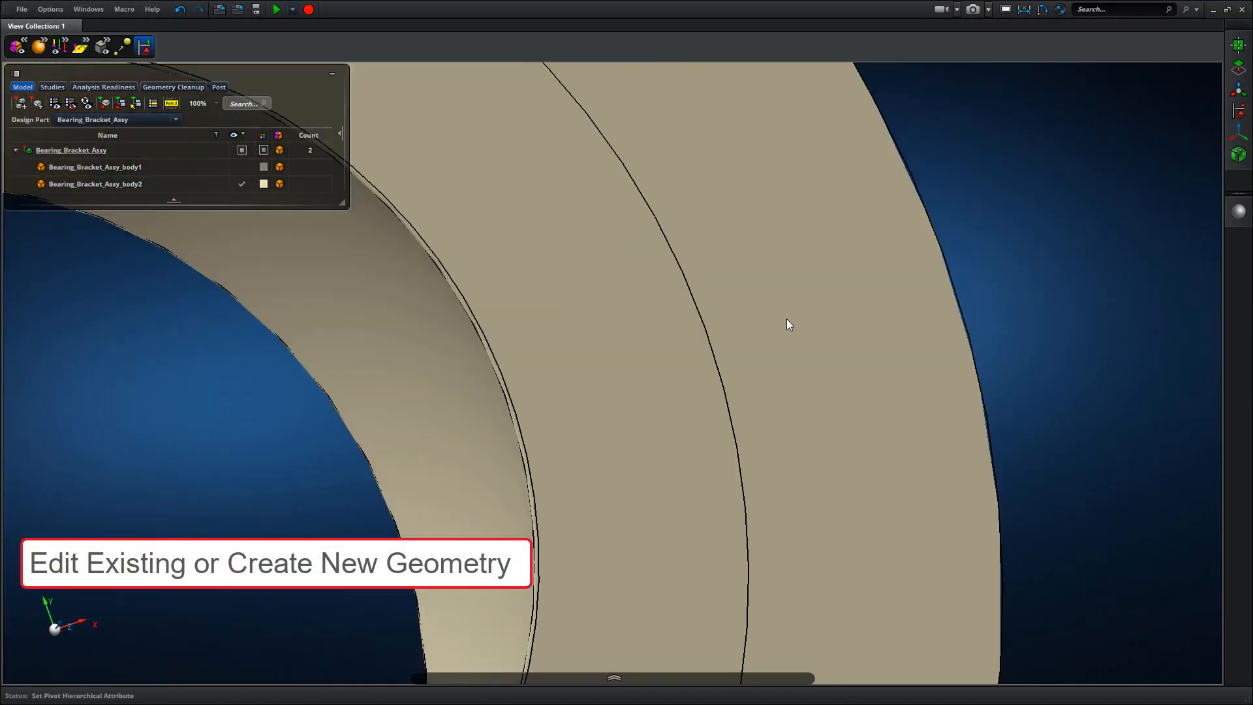
{"action": "middle_click_drag", "start_coordinate": [789, 325], "coordinate": [1077, 282]}
{"action": "left_click", "coordinate": [1239, 68]}
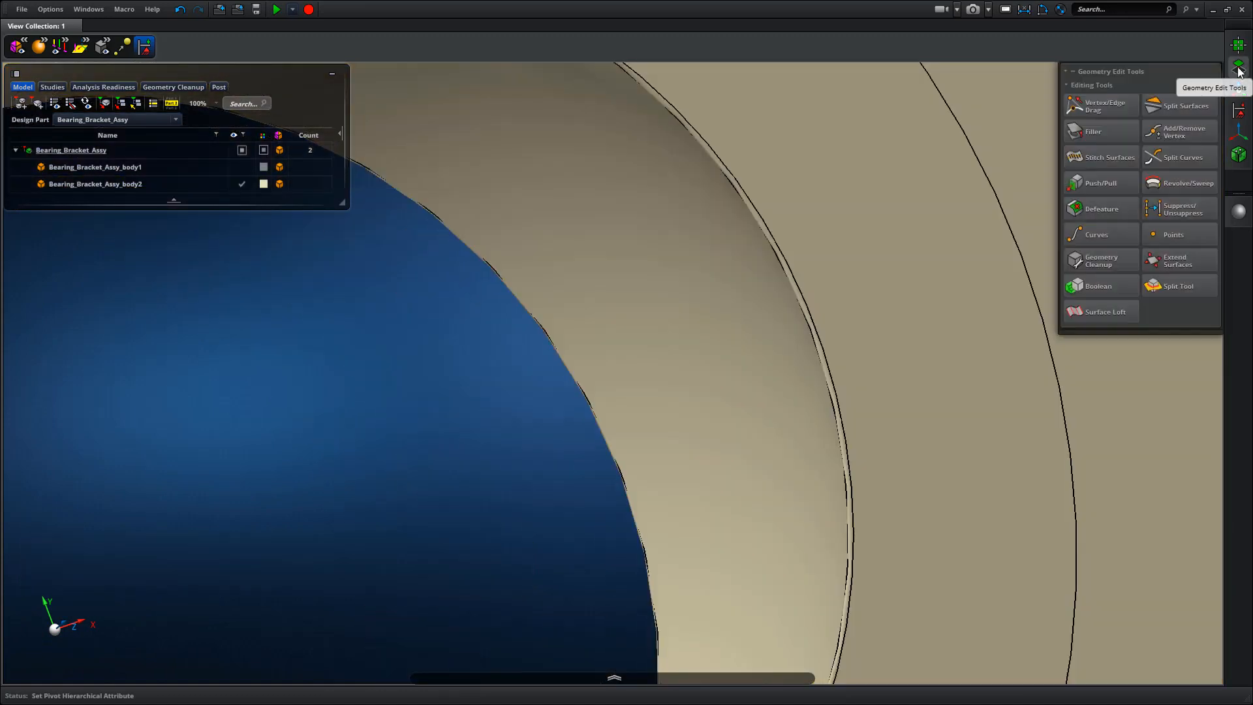
{"action": "left_click", "coordinate": [1103, 209]}
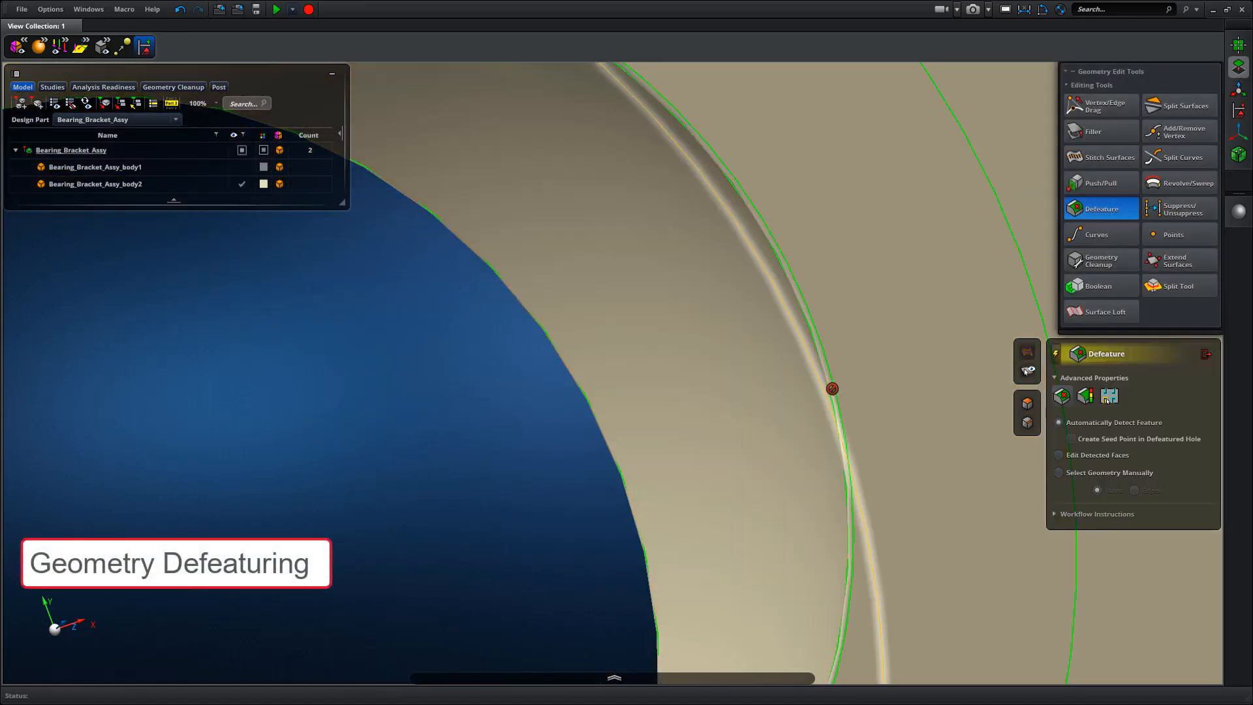
{"action": "left_click", "coordinate": [839, 391]}
{"action": "left_click", "coordinate": [849, 448]}
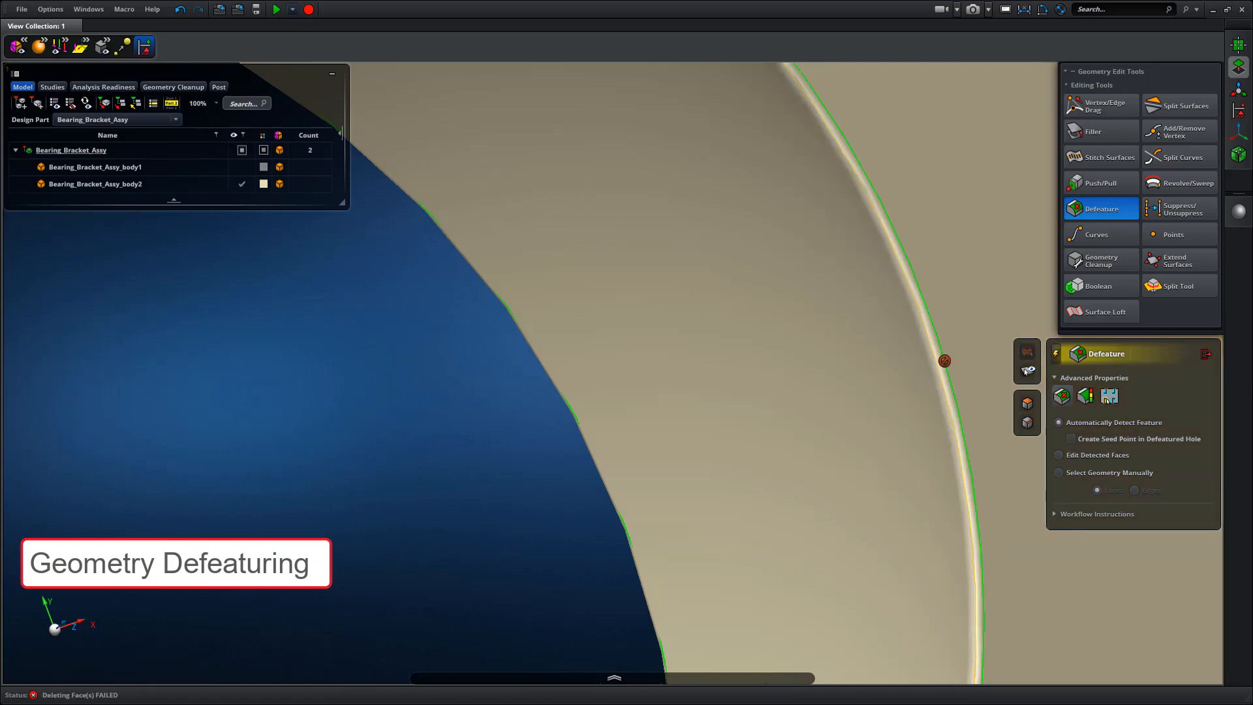
- Remove the curved bearing bore face with Defeature so the lug becomes solid, and finish defeaturing
{"action": "scroll", "coordinate": [934, 350], "scroll_direction": "down", "scroll_amount": 5}
{"action": "middle_click_drag", "start_coordinate": [604, 330], "coordinate": [827, 304]}
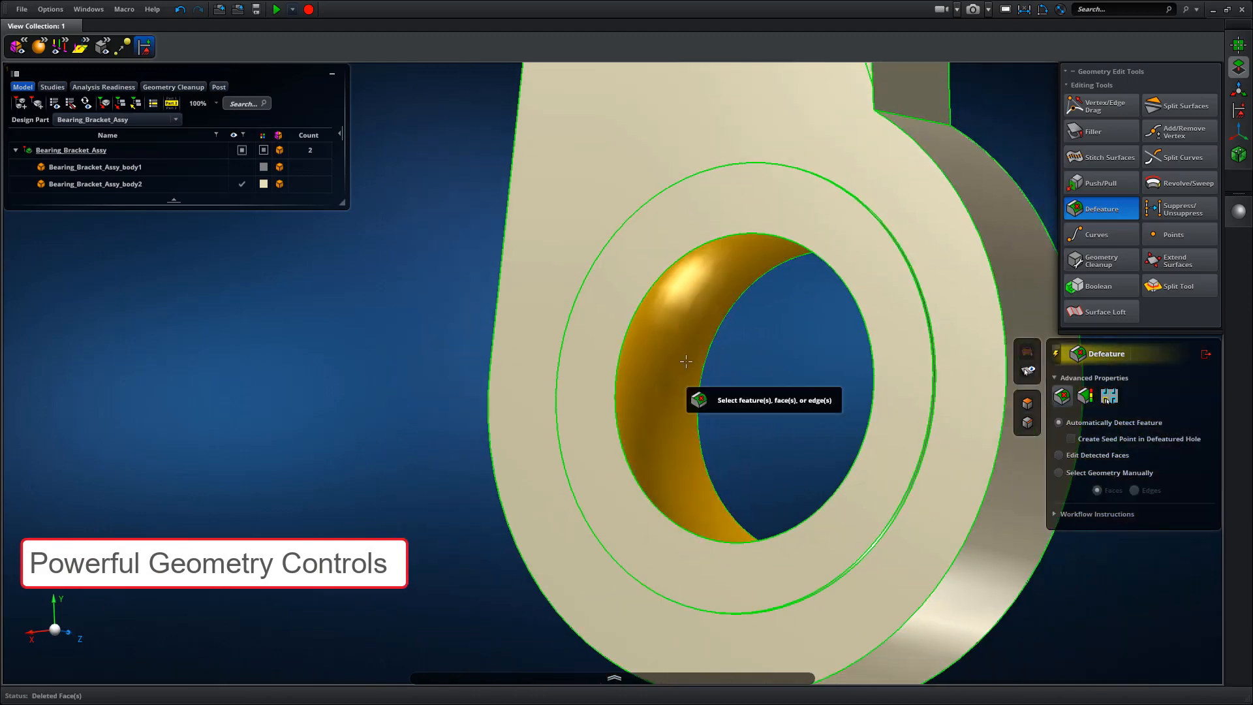
{"action": "left_click", "coordinate": [709, 371]}
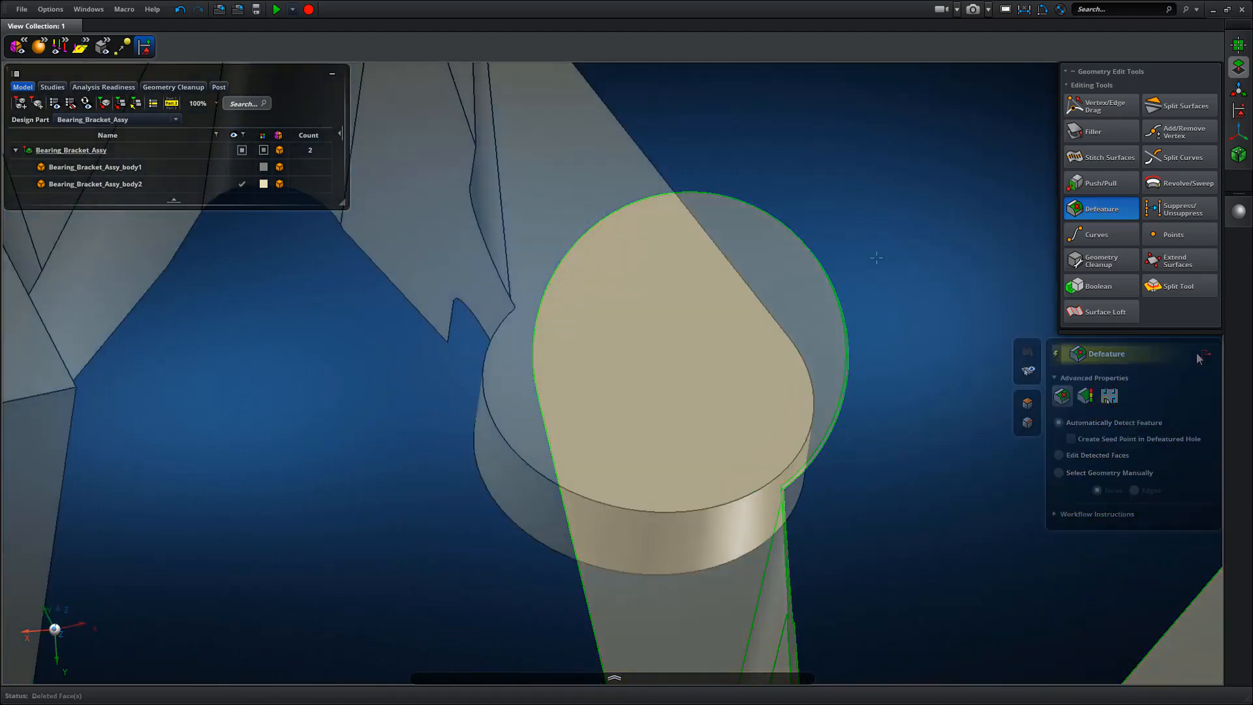
{"action": "left_click", "coordinate": [1204, 354]}
- Sketch a center point circle with a 10 mm radius at the center of the lug's round end face
{"action": "left_click", "coordinate": [1240, 47]}
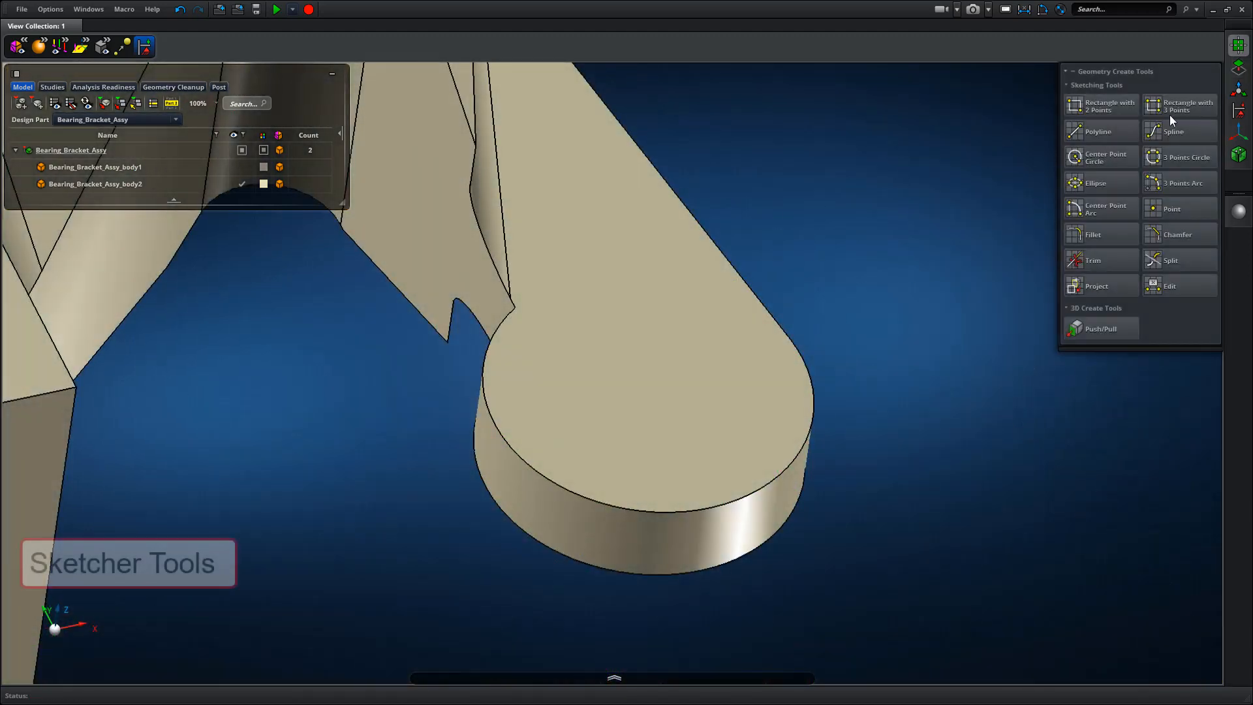
{"action": "left_click", "coordinate": [1089, 163]}
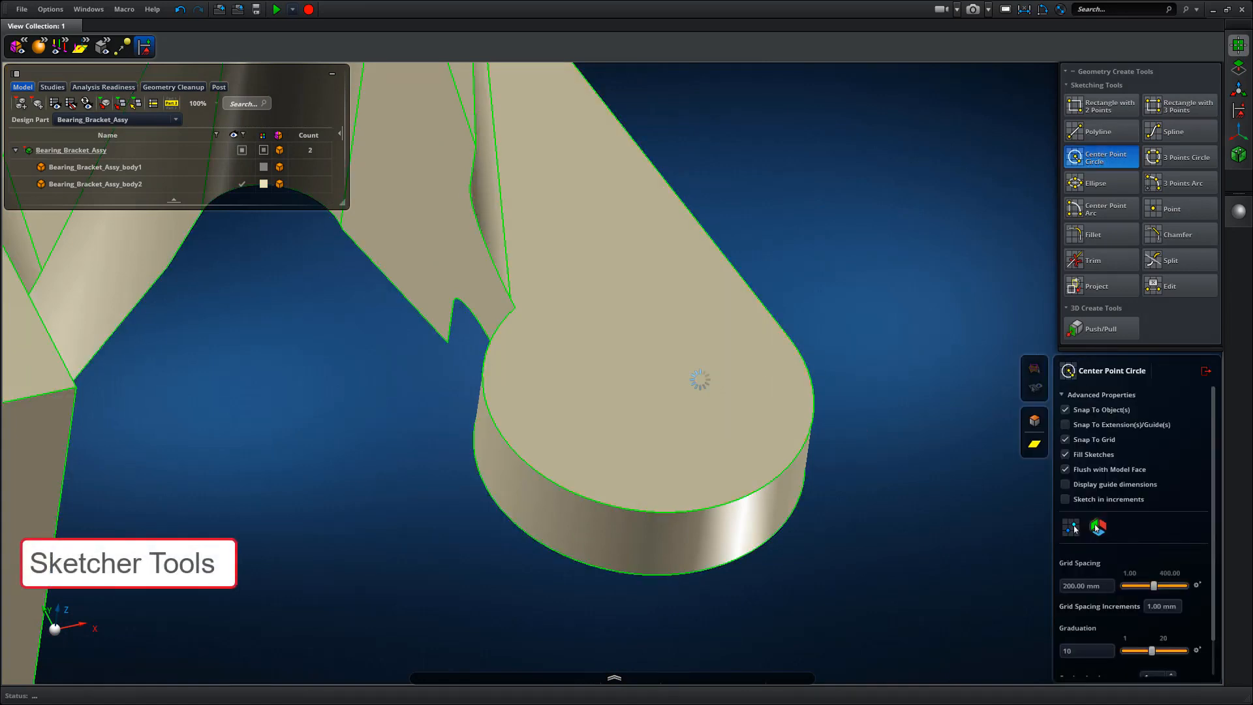
{"action": "left_click", "coordinate": [664, 397]}
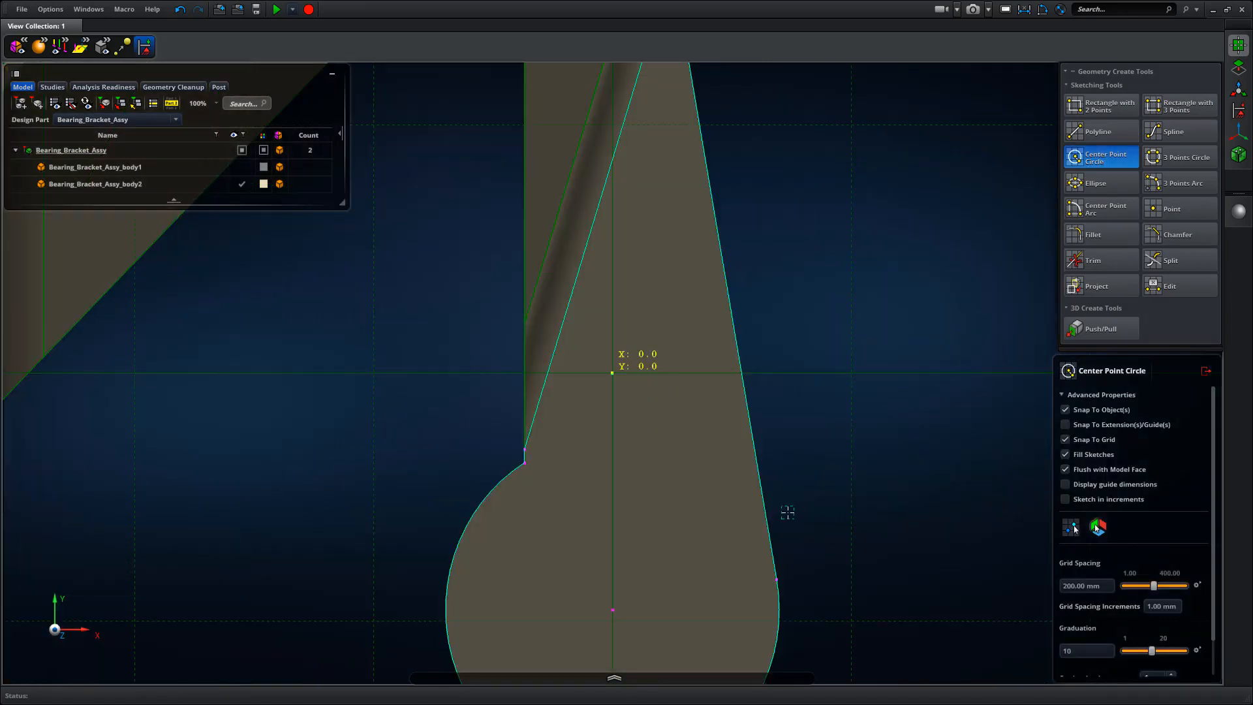
{"action": "middle_click_drag", "start_coordinate": [836, 401], "coordinate": [876, 133]}
{"action": "scroll", "coordinate": [843, 315], "scroll_direction": "up", "scroll_amount": 2}
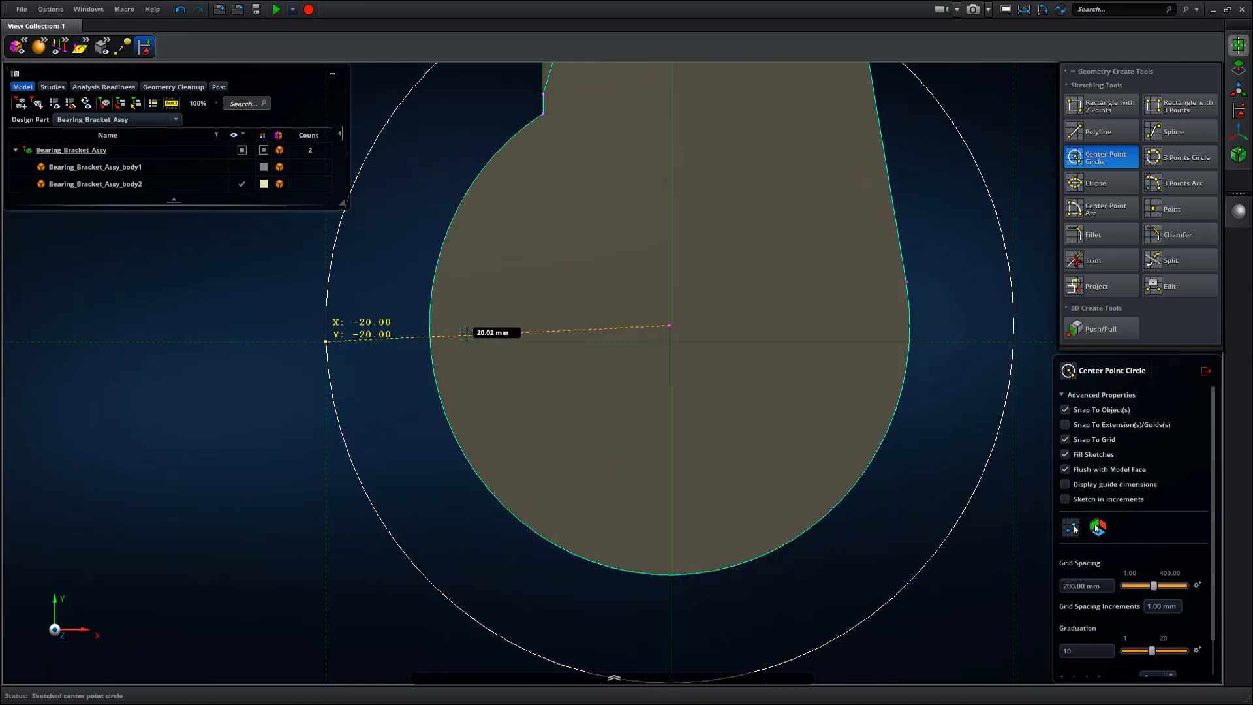
{"action": "key", "text": "Return"}
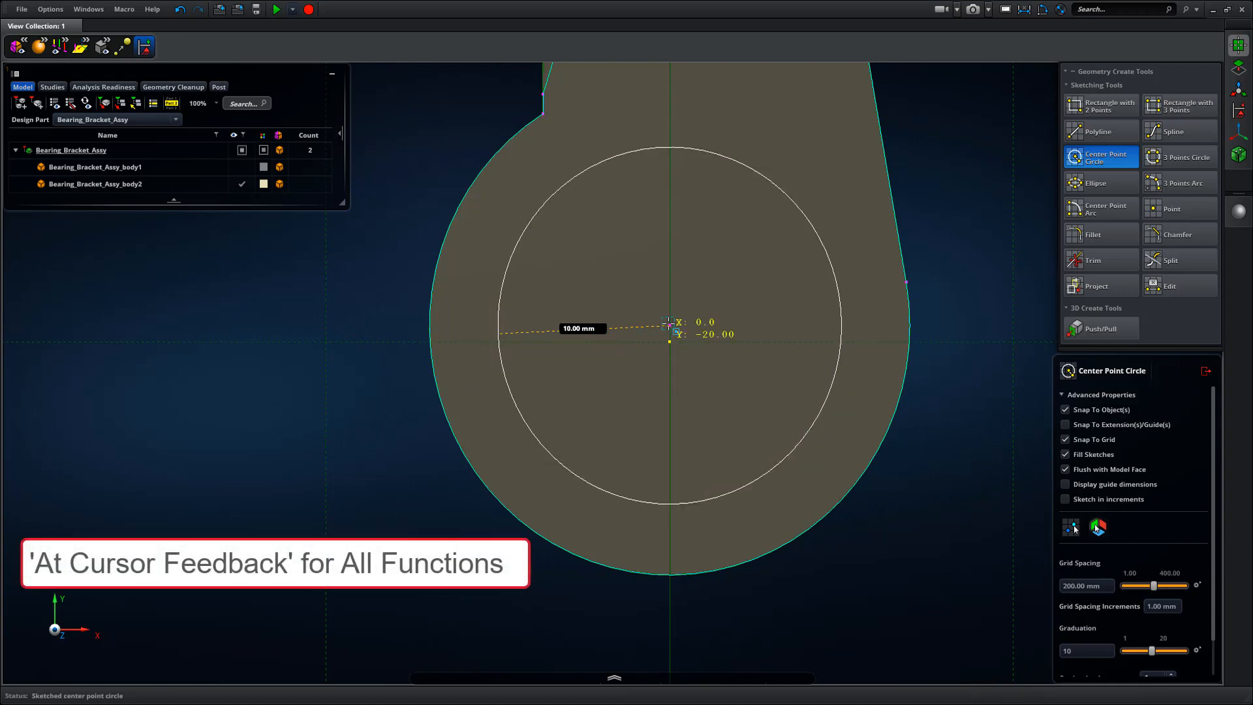
- Add a concentric circle with a 5 mm radius inside the first one and finish the sketch
{"action": "left_click", "coordinate": [907, 282]}
{"action": "left_click", "coordinate": [779, 304]}
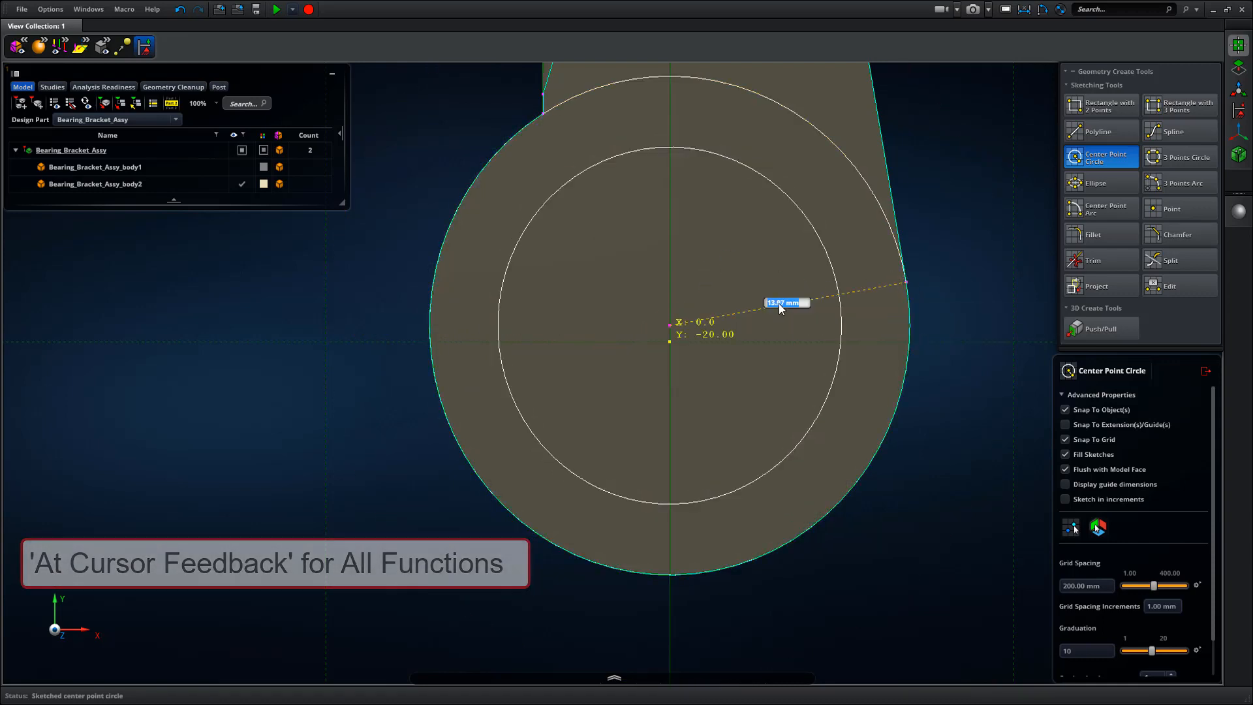
{"action": "type", "text": "5"}
{"action": "key", "text": "Return"}
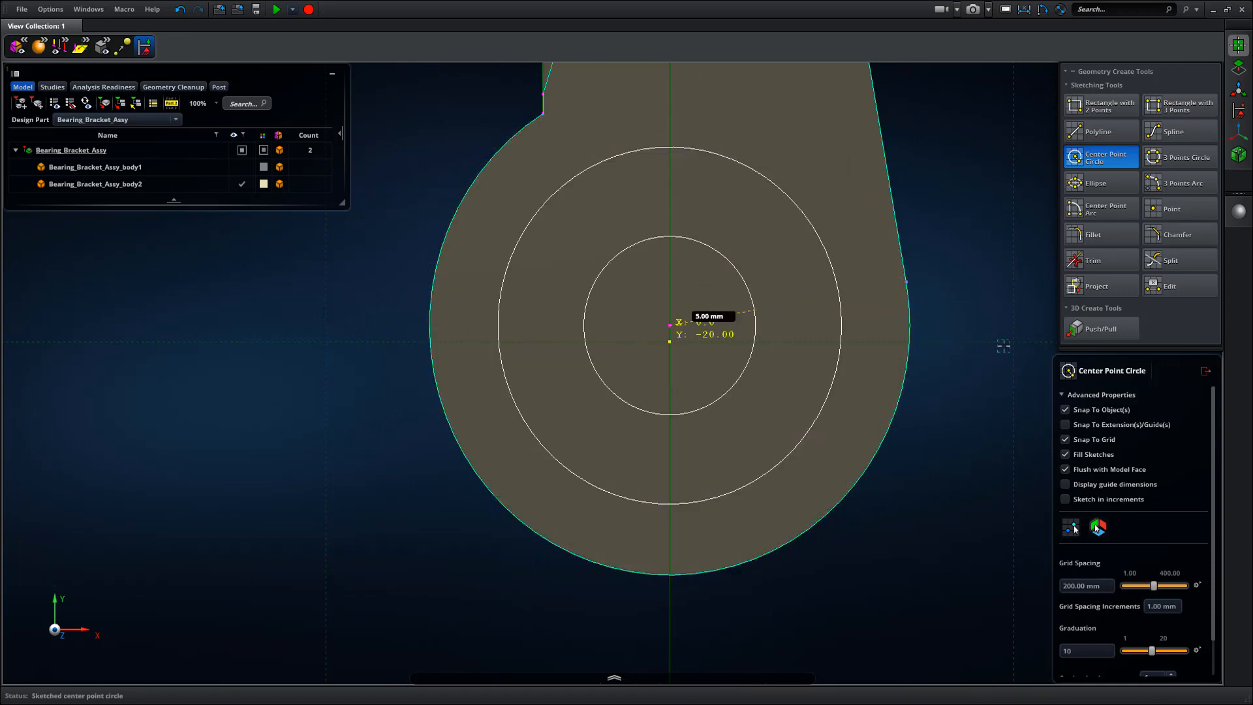
{"action": "left_click", "coordinate": [1205, 372]}
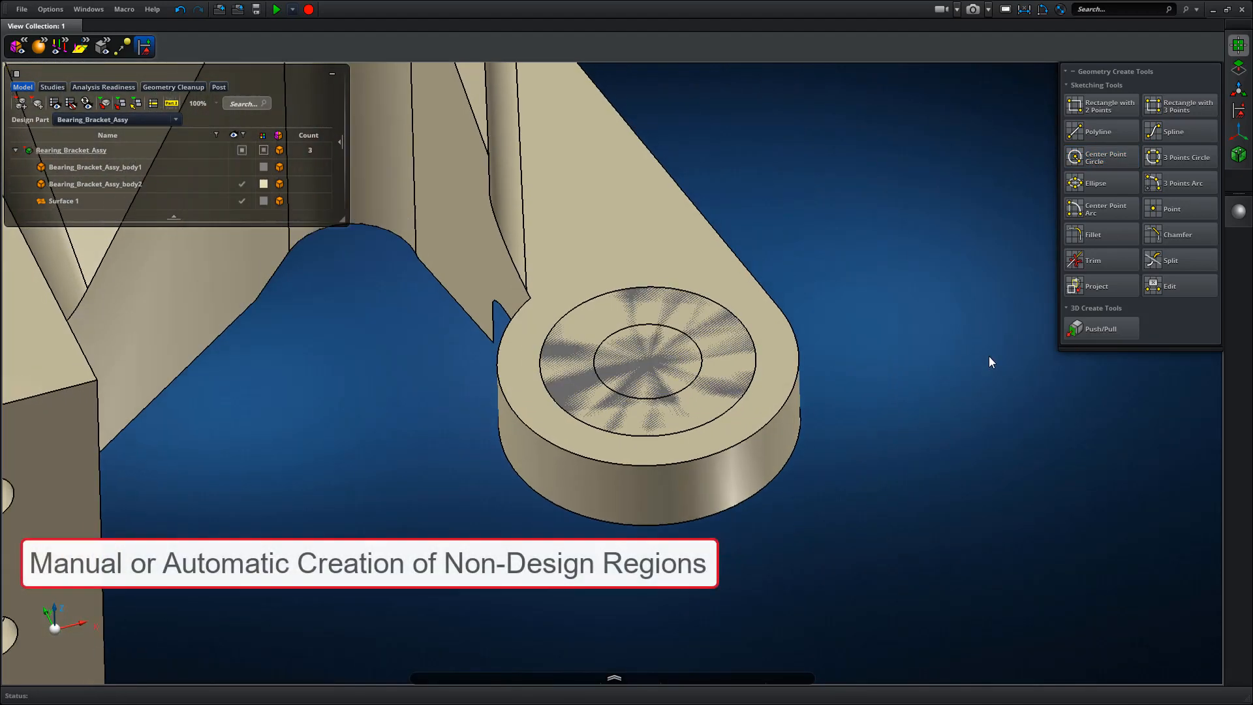
- Hide Bearing_Bracket_Assy_body2 and render the sketched surface as shaded
{"action": "left_click", "coordinate": [241, 184]}
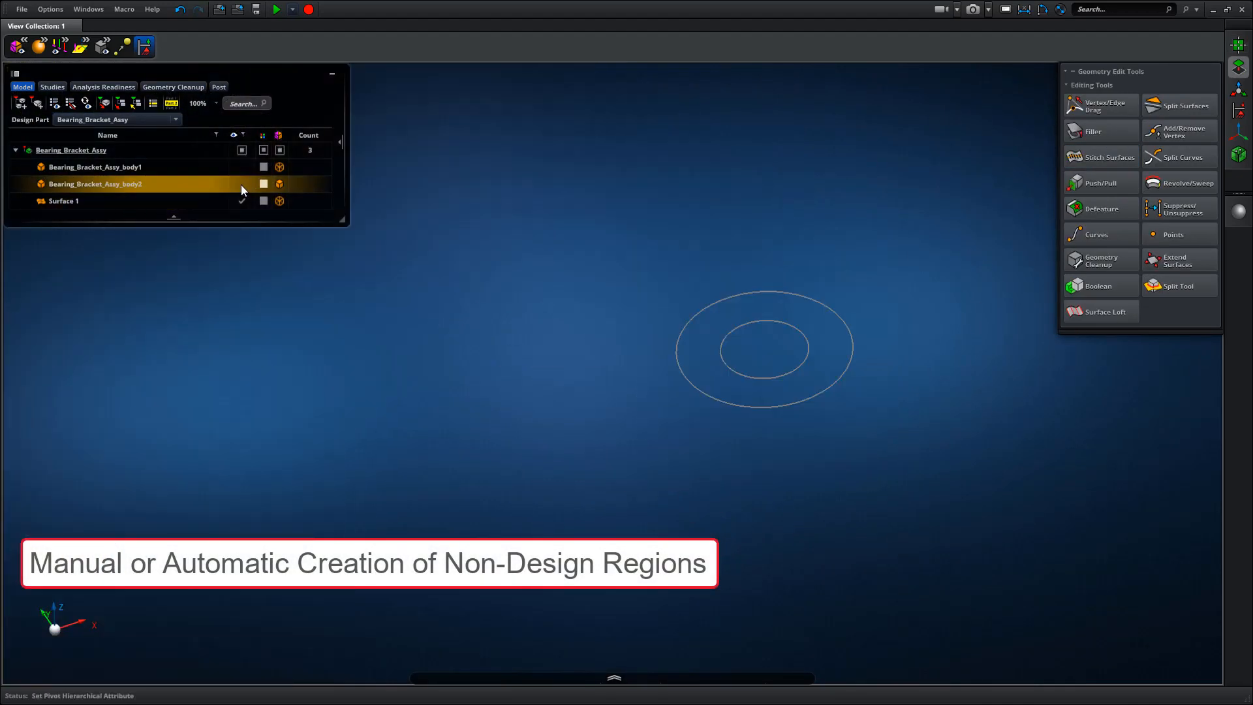
{"action": "left_click", "coordinate": [279, 201]}
{"action": "left_click", "coordinate": [346, 252]}
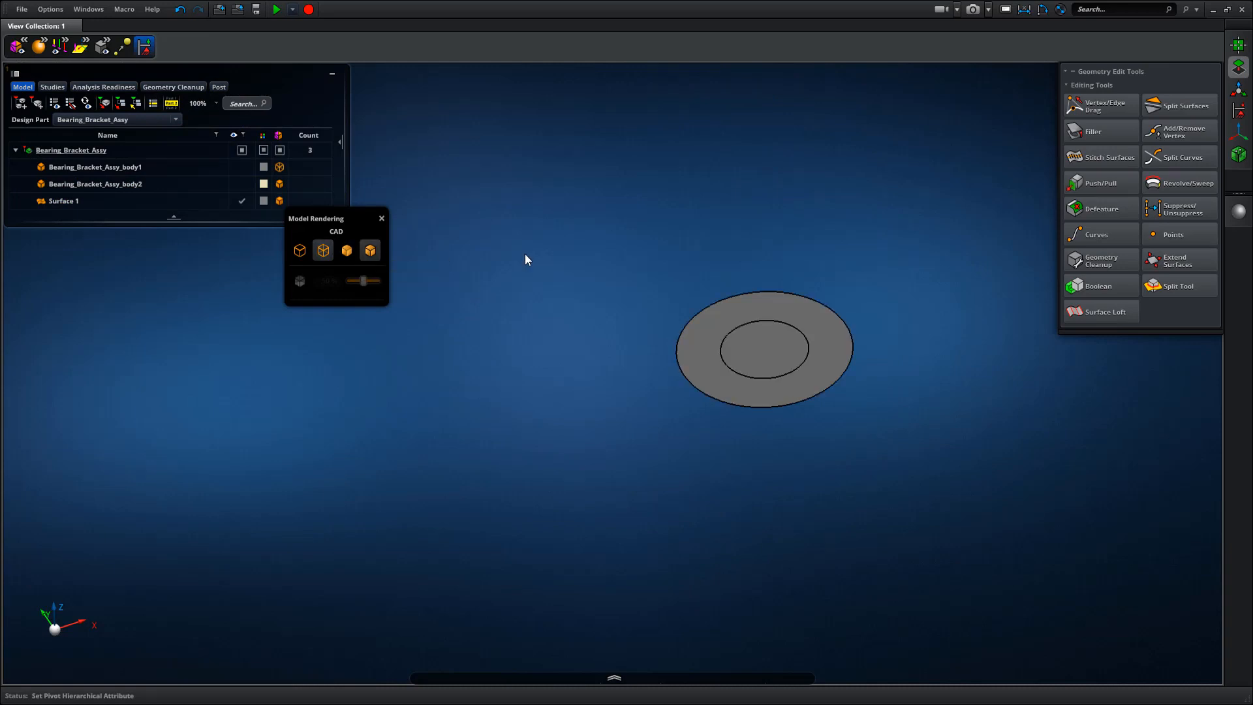
- Push/Pull the inner circular face downward about 17.82 mm into a solid cylinder, and show the bracket body again
{"action": "scroll", "coordinate": [792, 251], "scroll_direction": "up", "scroll_amount": 1}
{"action": "left_click", "coordinate": [1101, 186]}
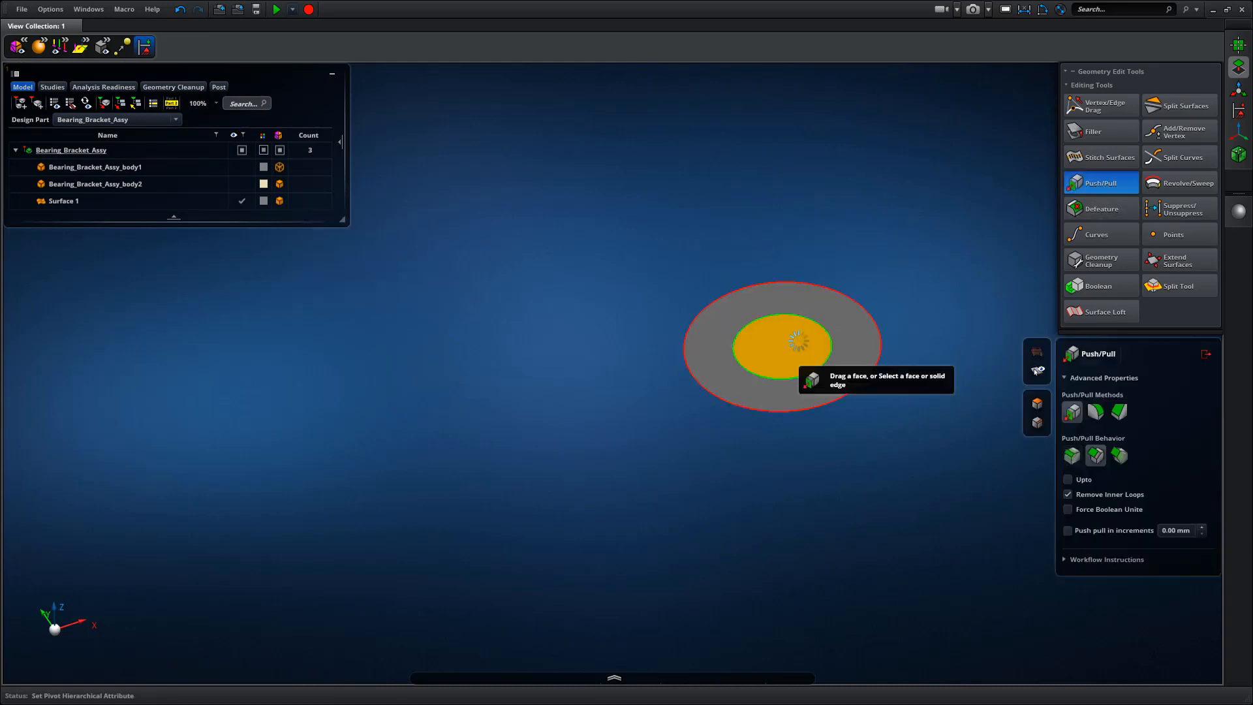
{"action": "left_click_drag", "start_coordinate": [798, 340], "coordinate": [809, 590]}
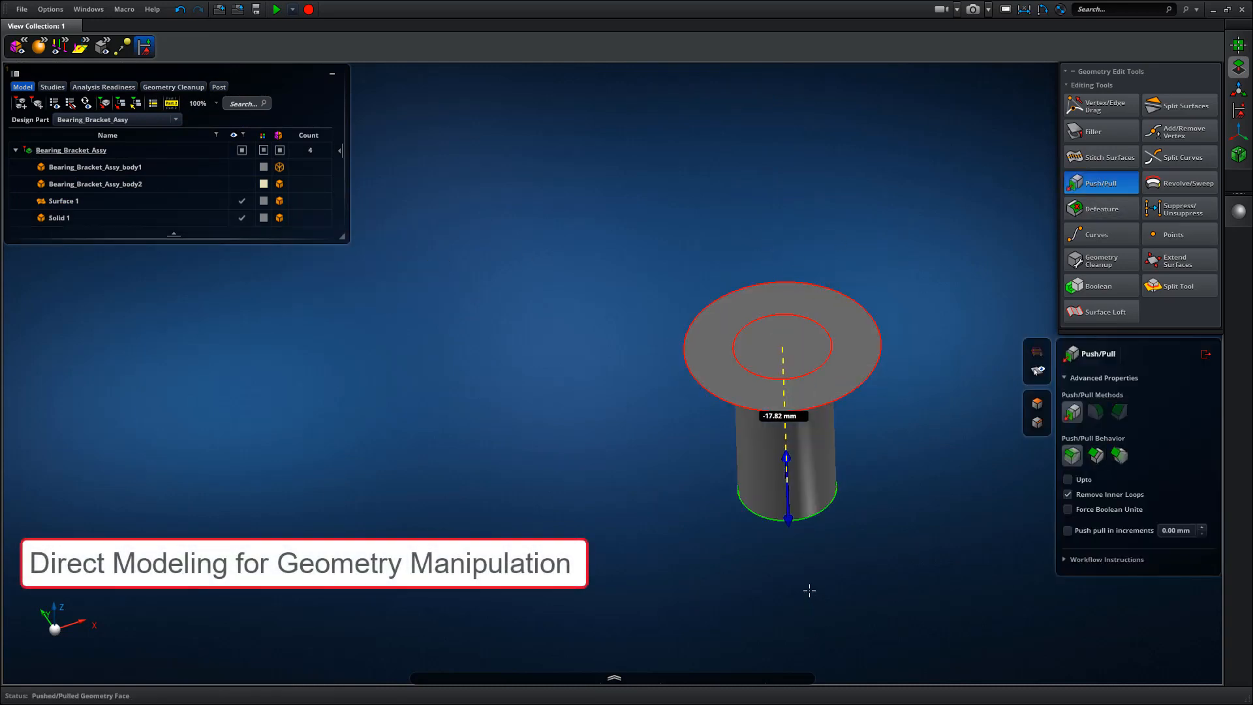
{"action": "left_click", "coordinate": [241, 184]}
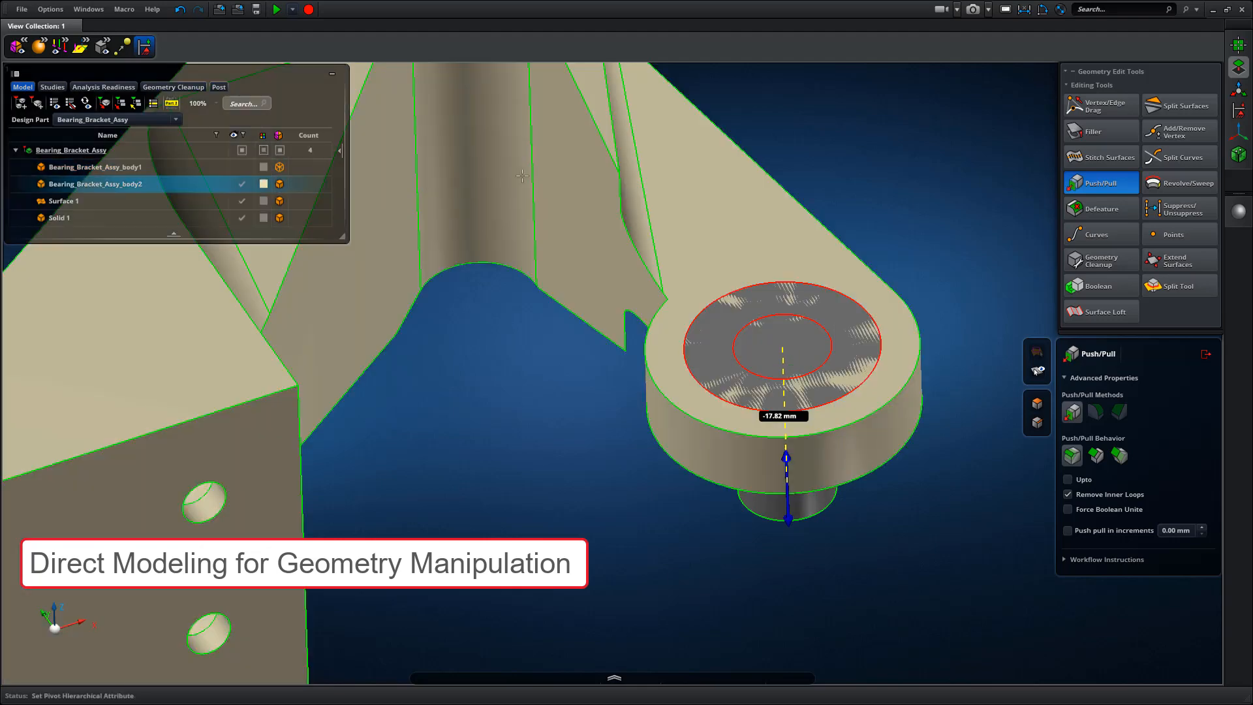
- Subtract the inner cylinder from the bracket body with a Boolean operation to cut a through hole in the lug
{"action": "left_click", "coordinate": [1099, 286]}
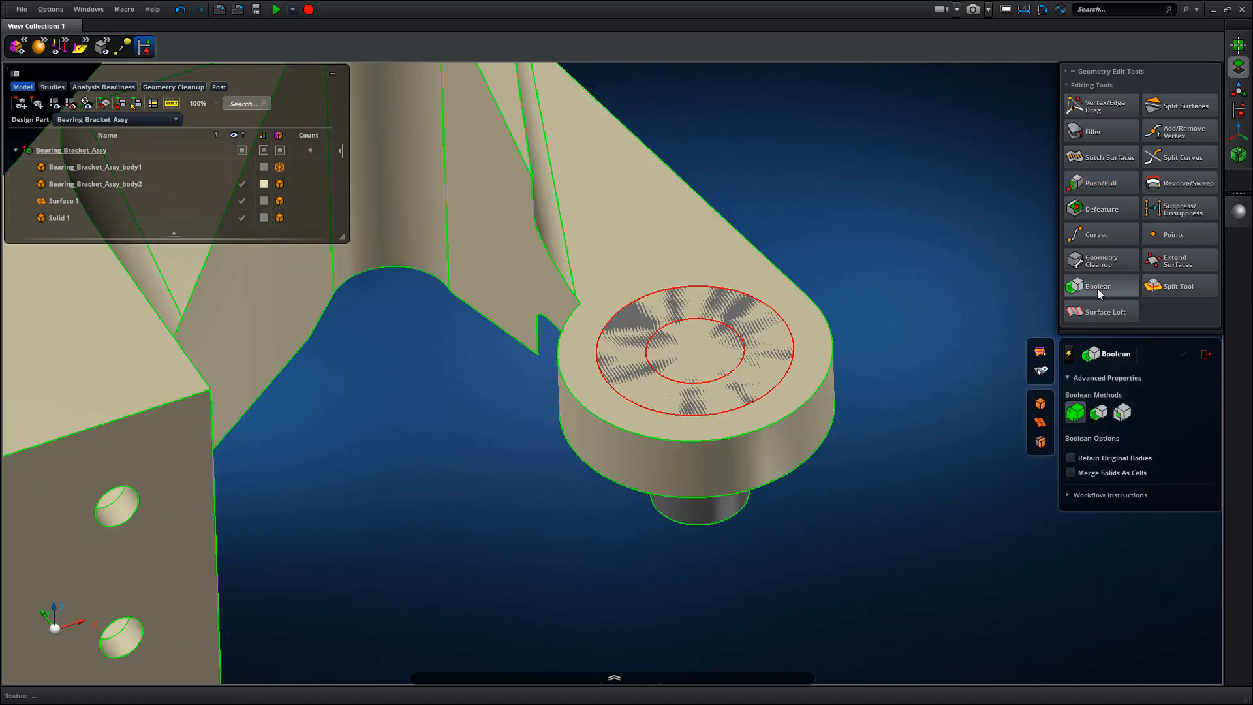
{"action": "left_click", "coordinate": [1098, 421]}
{"action": "left_click", "coordinate": [796, 312]}
{"action": "middle_click", "coordinate": [903, 278]}
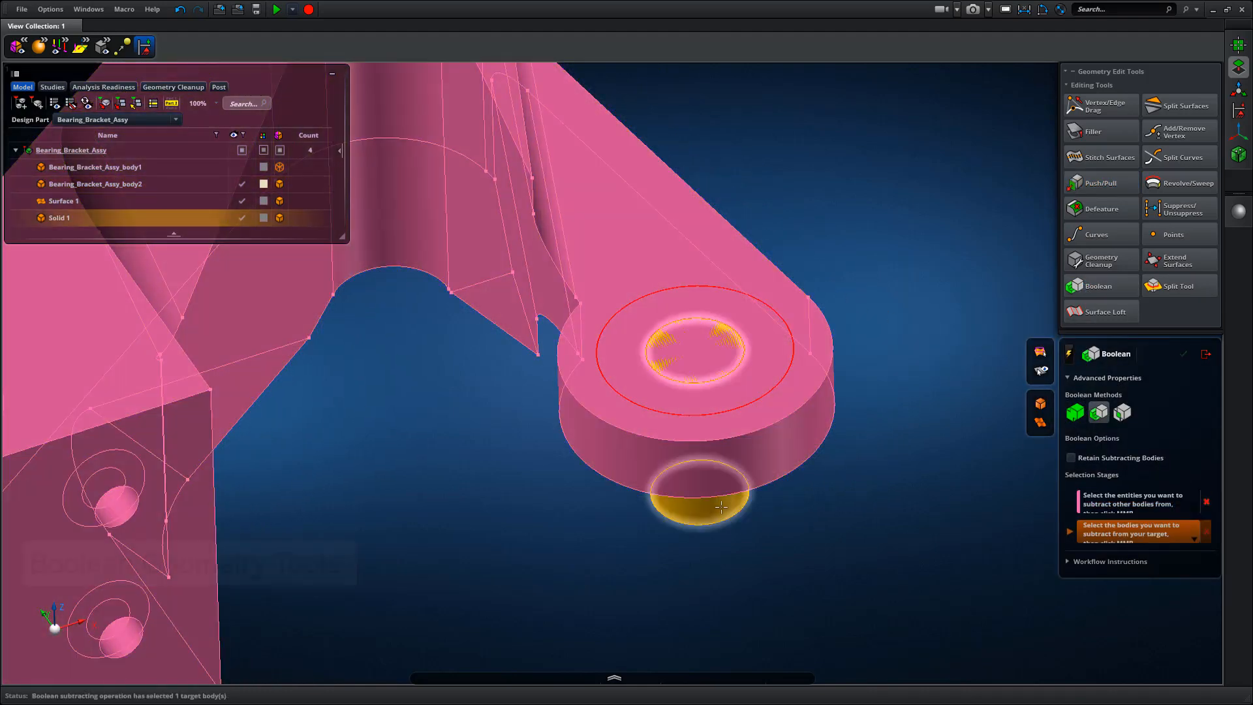
{"action": "left_click", "coordinate": [722, 508]}
{"action": "middle_click", "coordinate": [920, 218]}
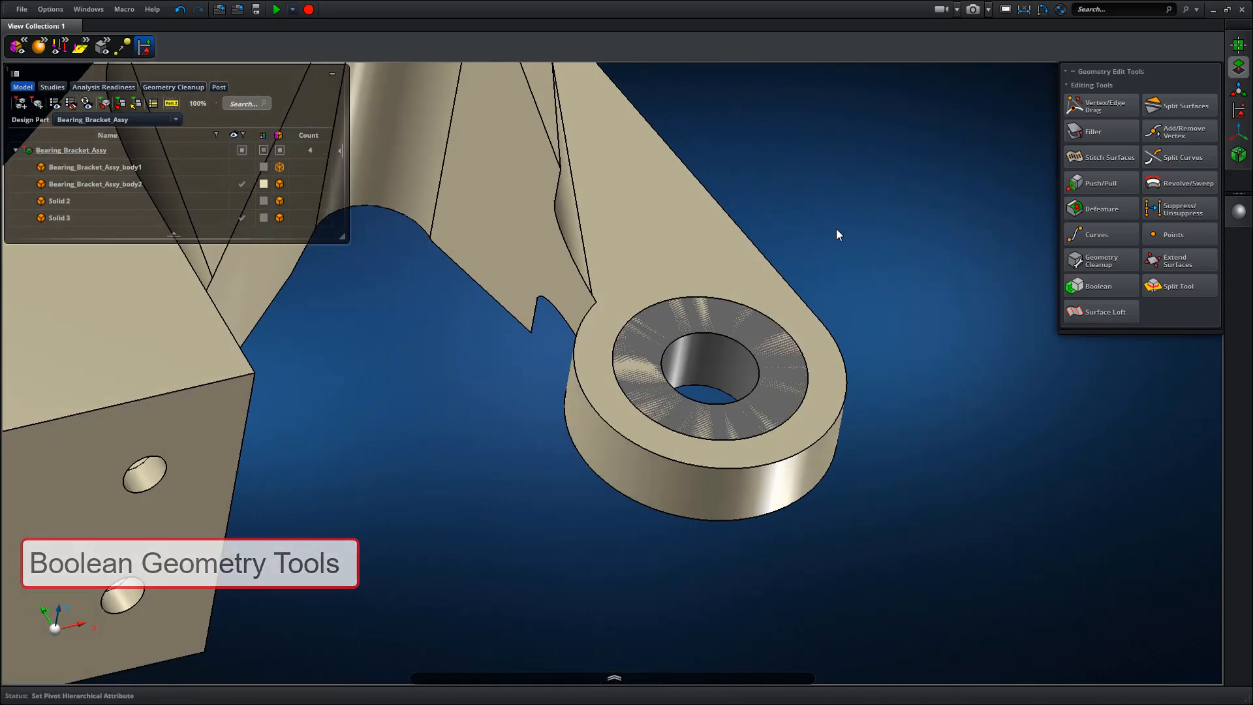
- Merge the ring solid around the hole into the bracket body with Boolean, using the Merge Solids As Cells option
{"action": "left_click", "coordinate": [1098, 286]}
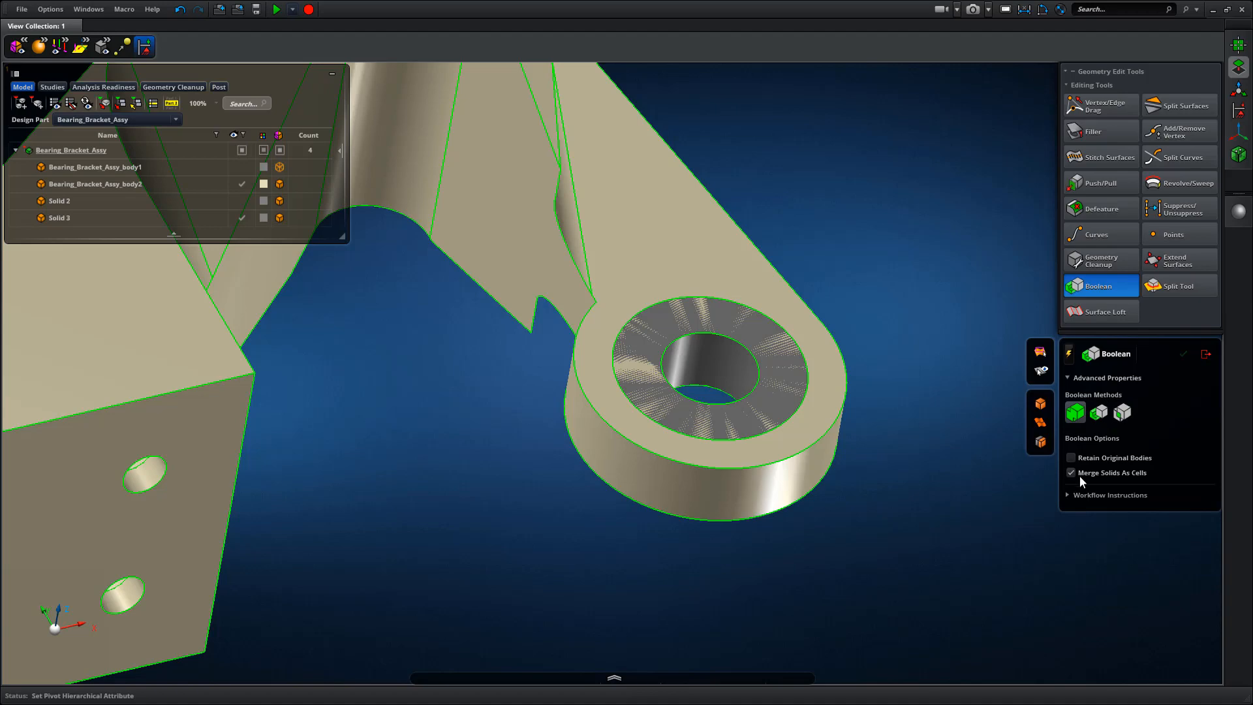
{"action": "left_click", "coordinate": [690, 421]}
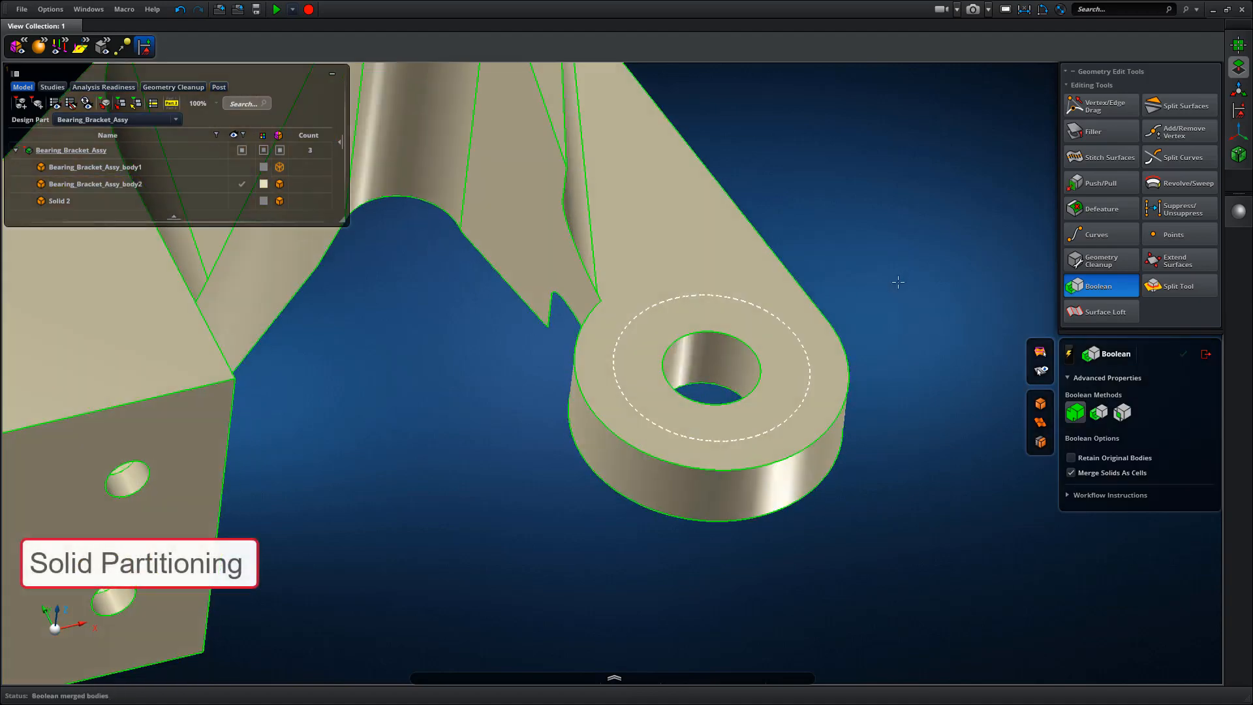
{"action": "left_click", "coordinate": [1206, 356]}
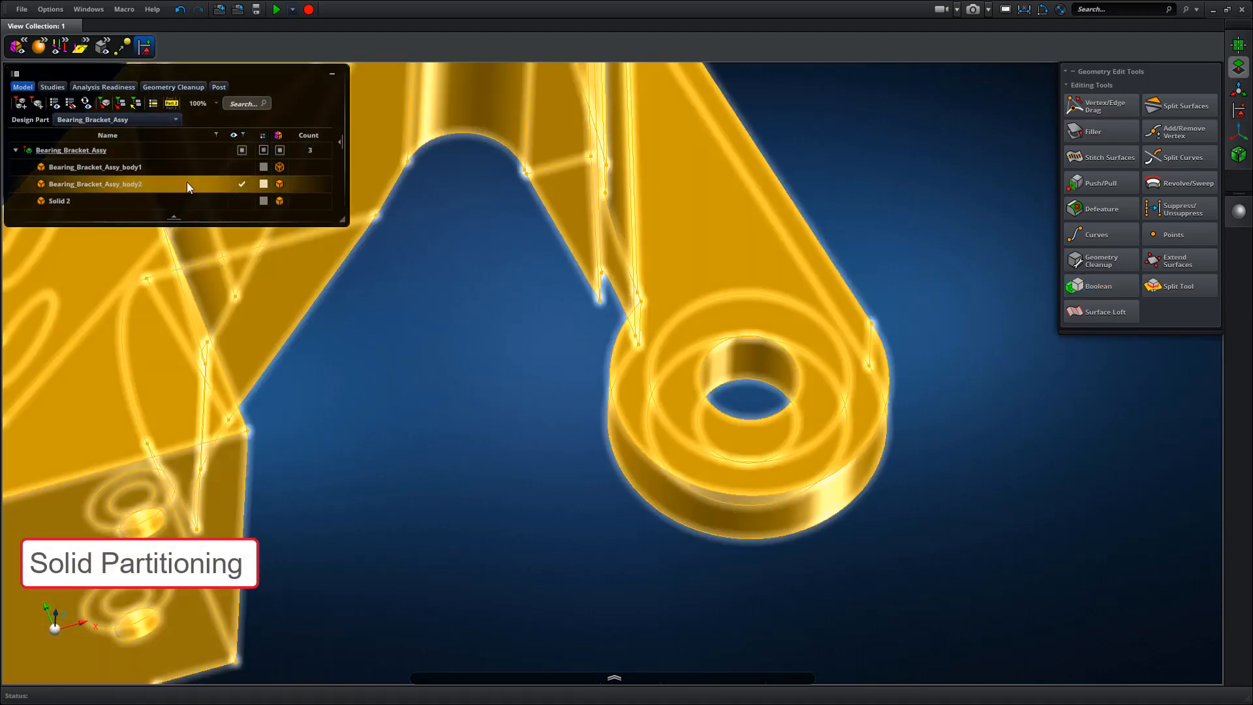
- Delete the leftover Solid 2 from the Bearing_Bracket_Assy part
{"action": "right_click", "coordinate": [194, 204]}
{"action": "left_click", "coordinate": [215, 215]}
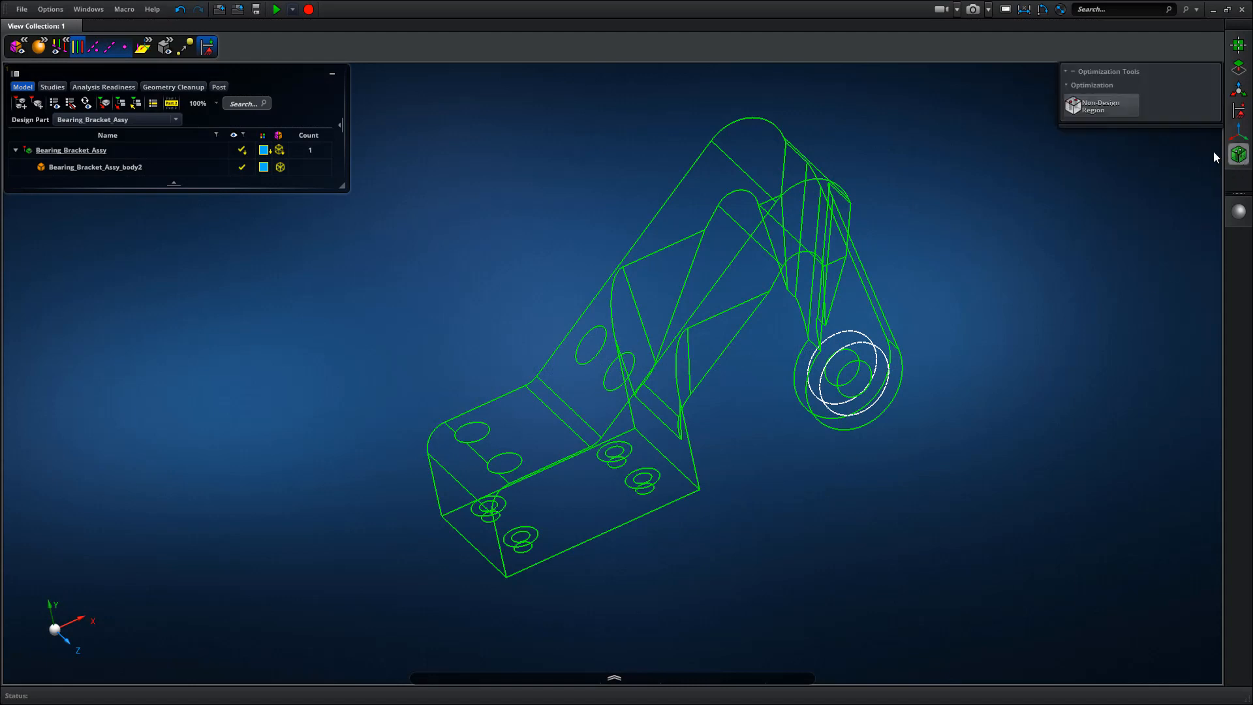
- Create a non-design region named Bearing from the existing ring partition around the bearing hole
{"action": "left_click", "coordinate": [1102, 105]}
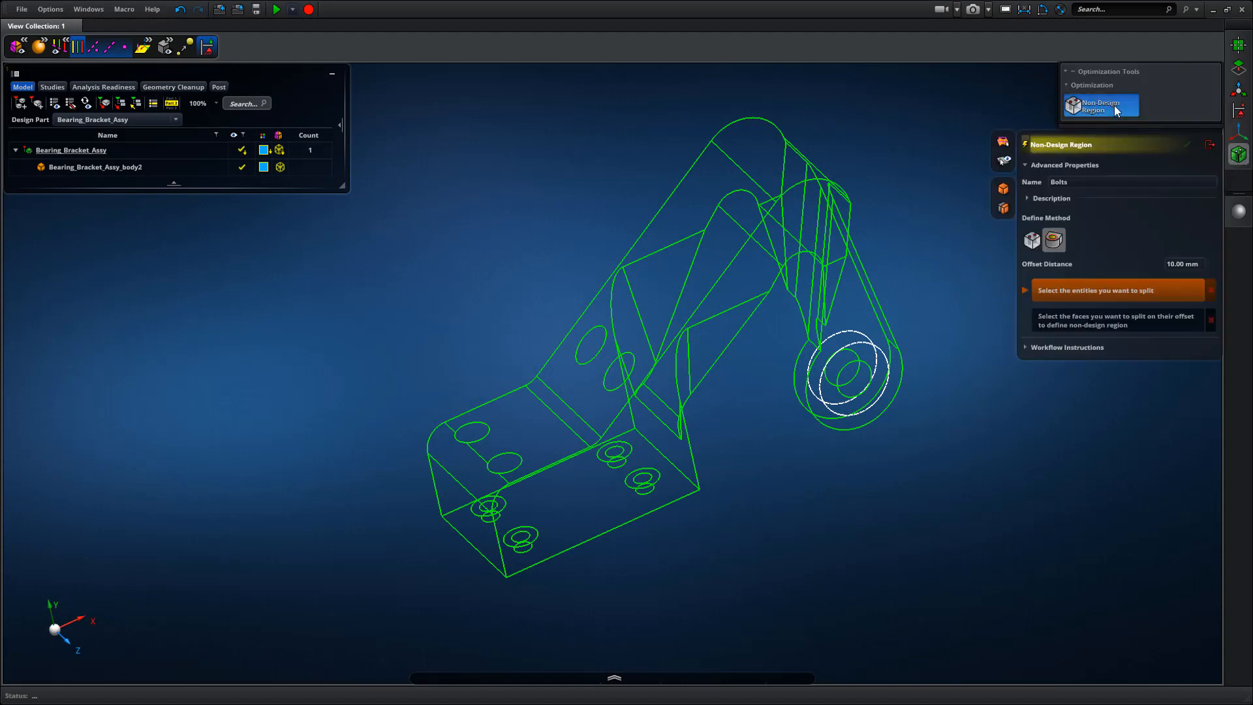
{"action": "left_click", "coordinate": [1074, 183]}
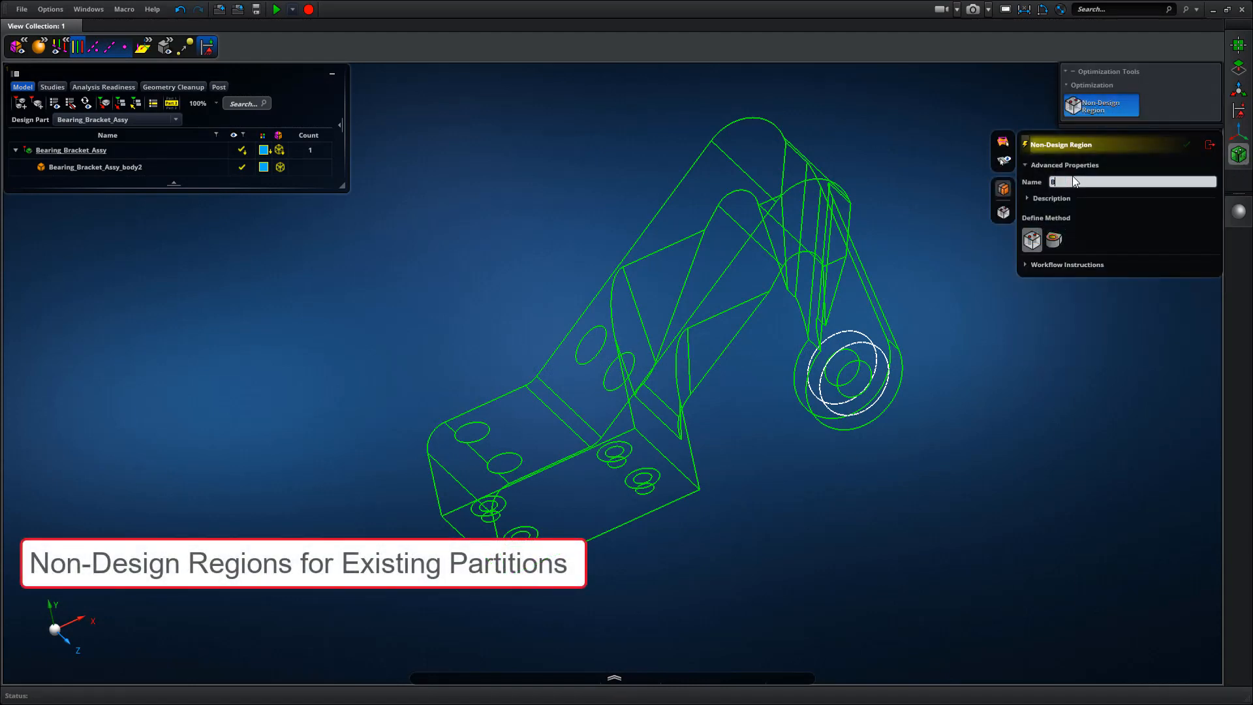
{"action": "type", "text": "Bearing"}
{"action": "key", "text": "Return"}
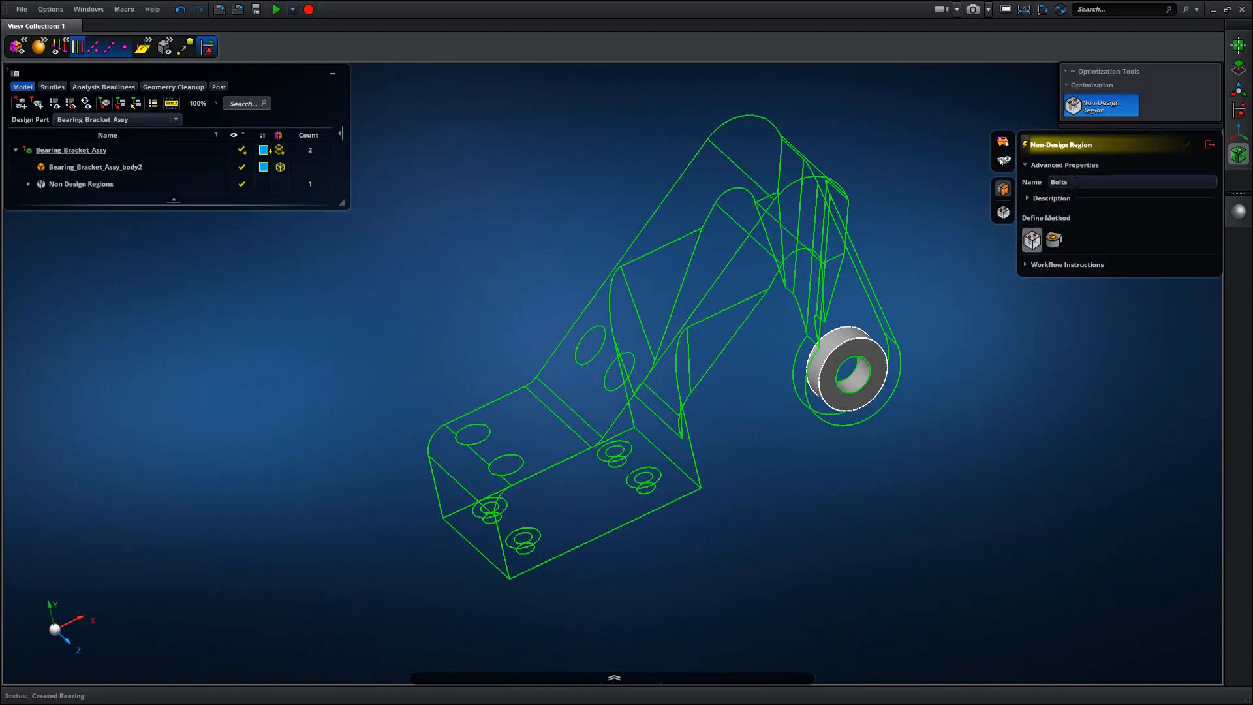
- Switch the Bolts non-design region definition to offset faces, with an offset distance of 2.16 mm
{"action": "left_click", "coordinate": [1055, 240]}
{"action": "type", "text": "2"}
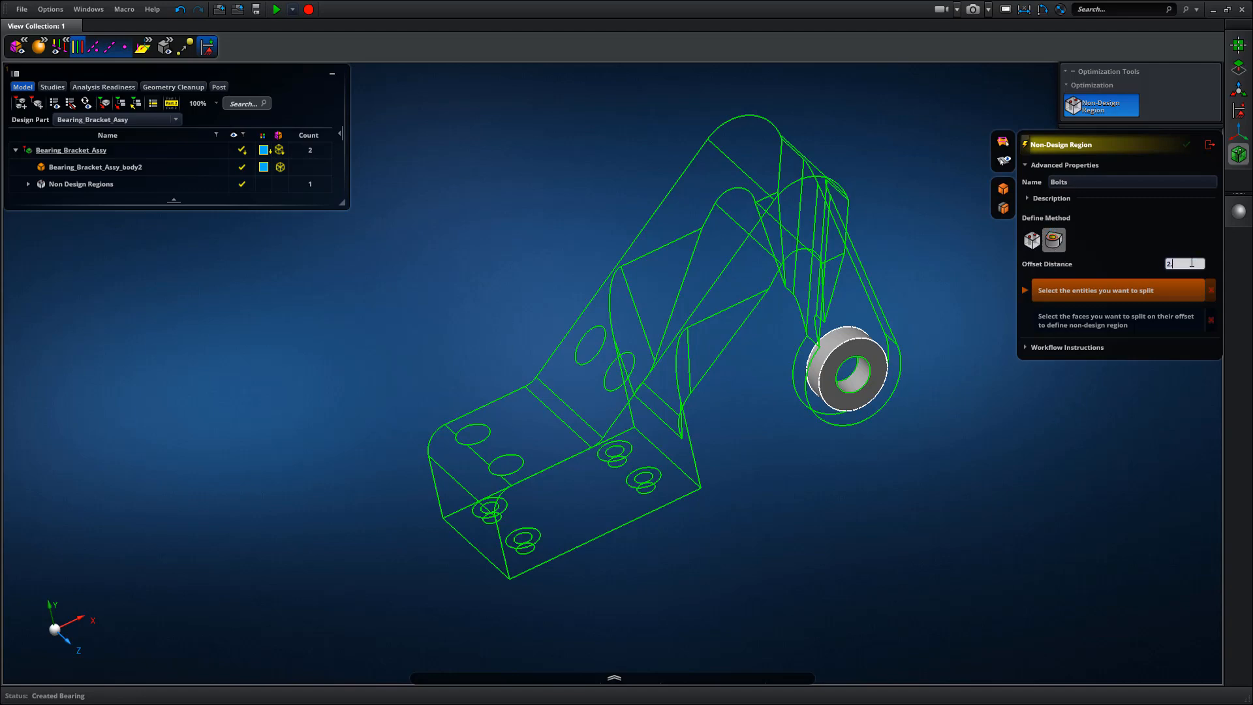
{"action": "type", "text": ".16"}
{"action": "key", "text": "Return"}
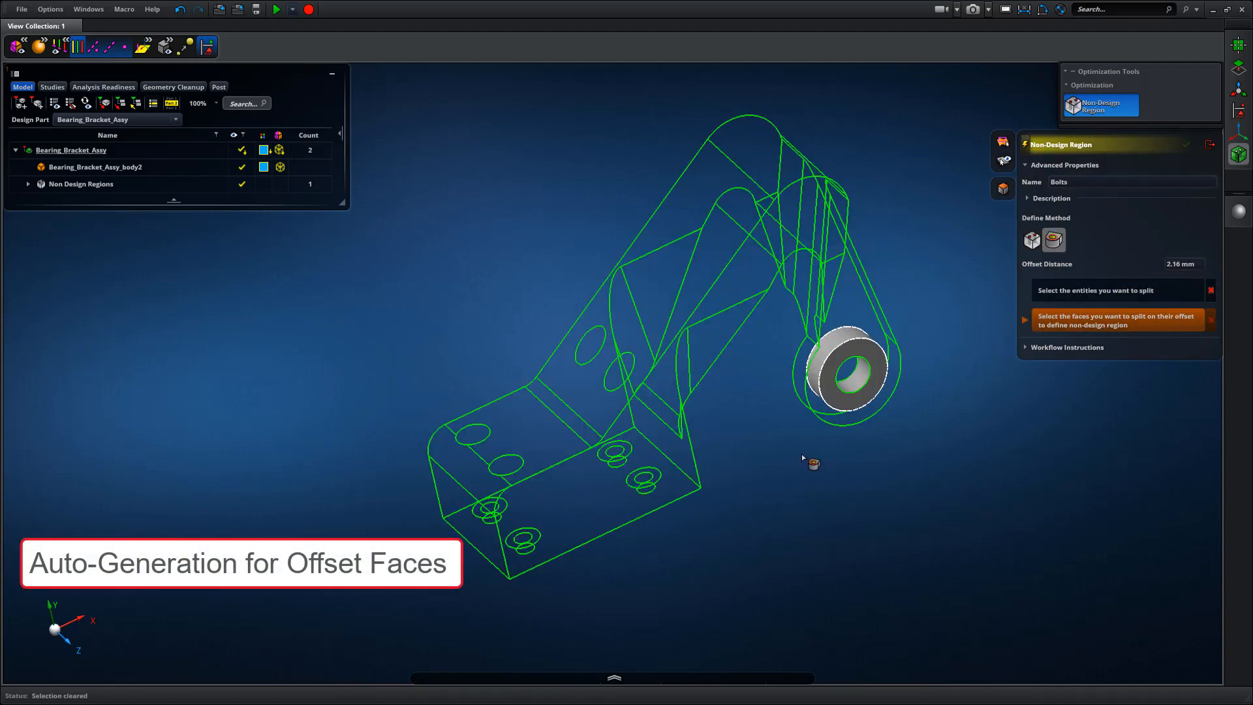
- Generate Bolts non-design regions around the four bolt holes in the bracket base by picking their cylindrical faces
{"action": "scroll", "coordinate": [810, 471], "scroll_direction": "up", "scroll_amount": 1}
{"action": "middle_click_drag", "start_coordinate": [809, 472], "coordinate": [768, 372]}
{"action": "scroll", "coordinate": [848, 508], "scroll_direction": "up", "scroll_amount": 10}
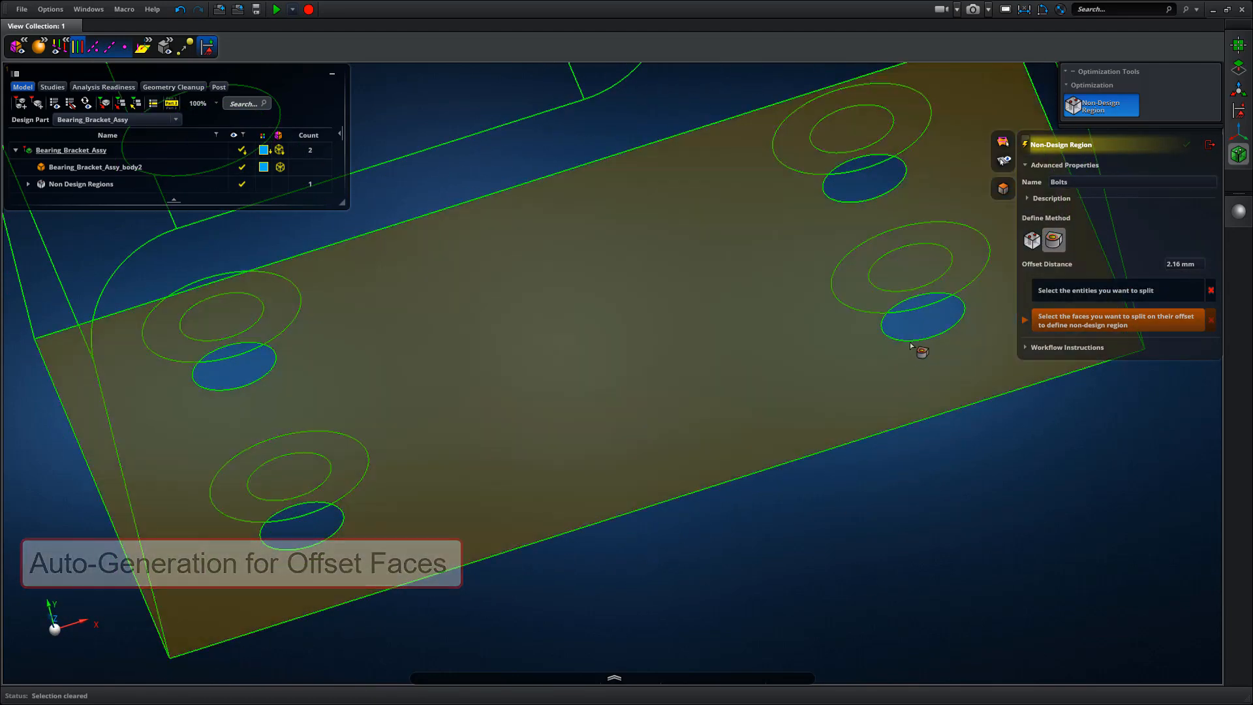
{"action": "left_click", "coordinate": [915, 329]}
{"action": "scroll", "coordinate": [949, 444], "scroll_direction": "down", "scroll_amount": 3}
{"action": "left_click", "coordinate": [929, 198]}
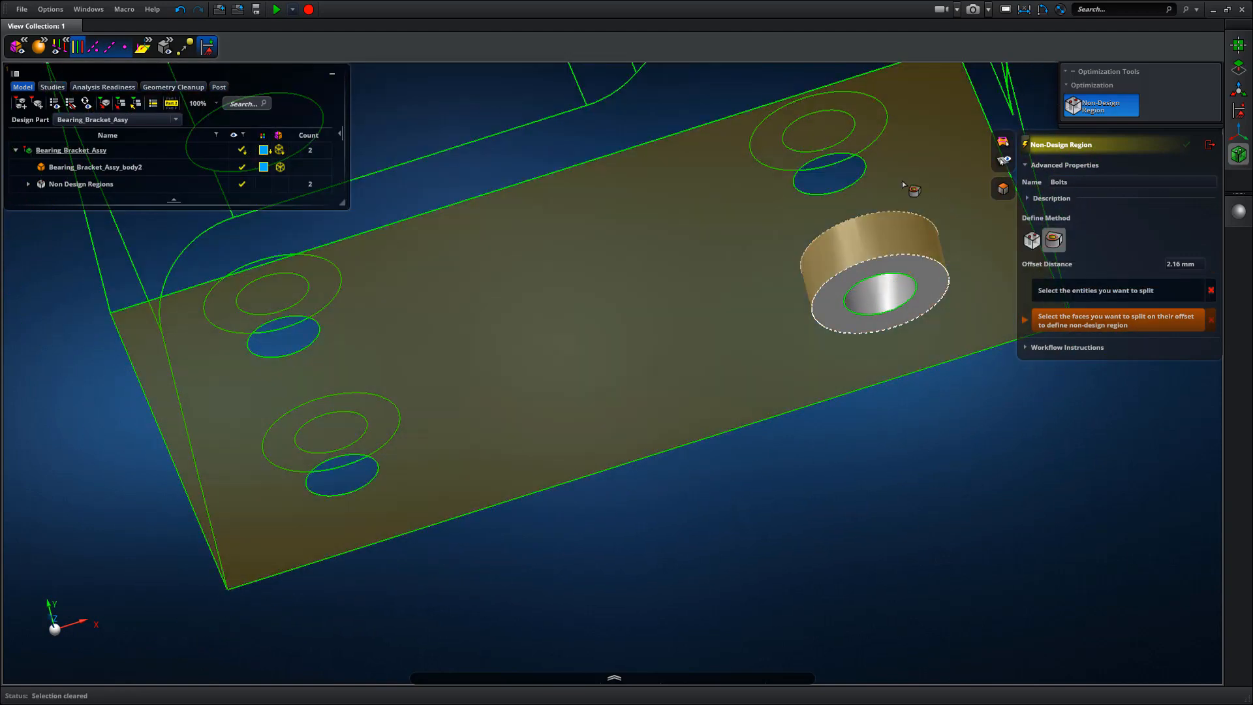
{"action": "left_click", "coordinate": [838, 167]}
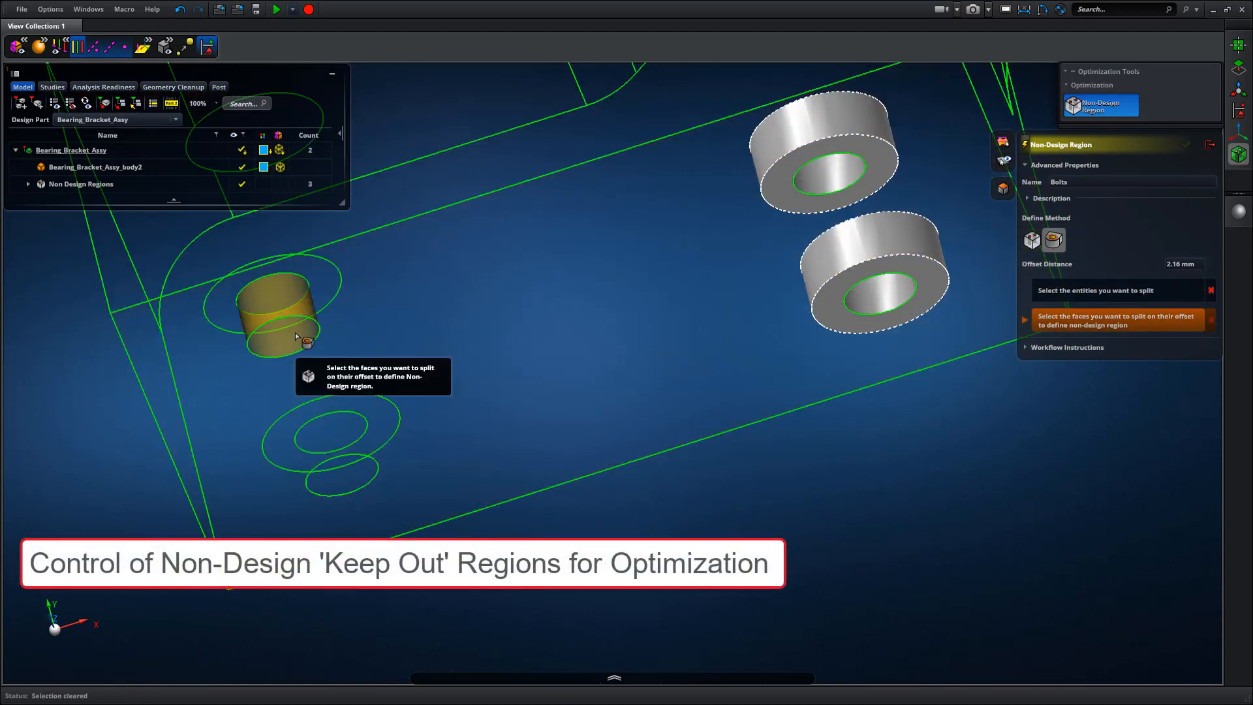
{"action": "left_click", "coordinate": [295, 332]}
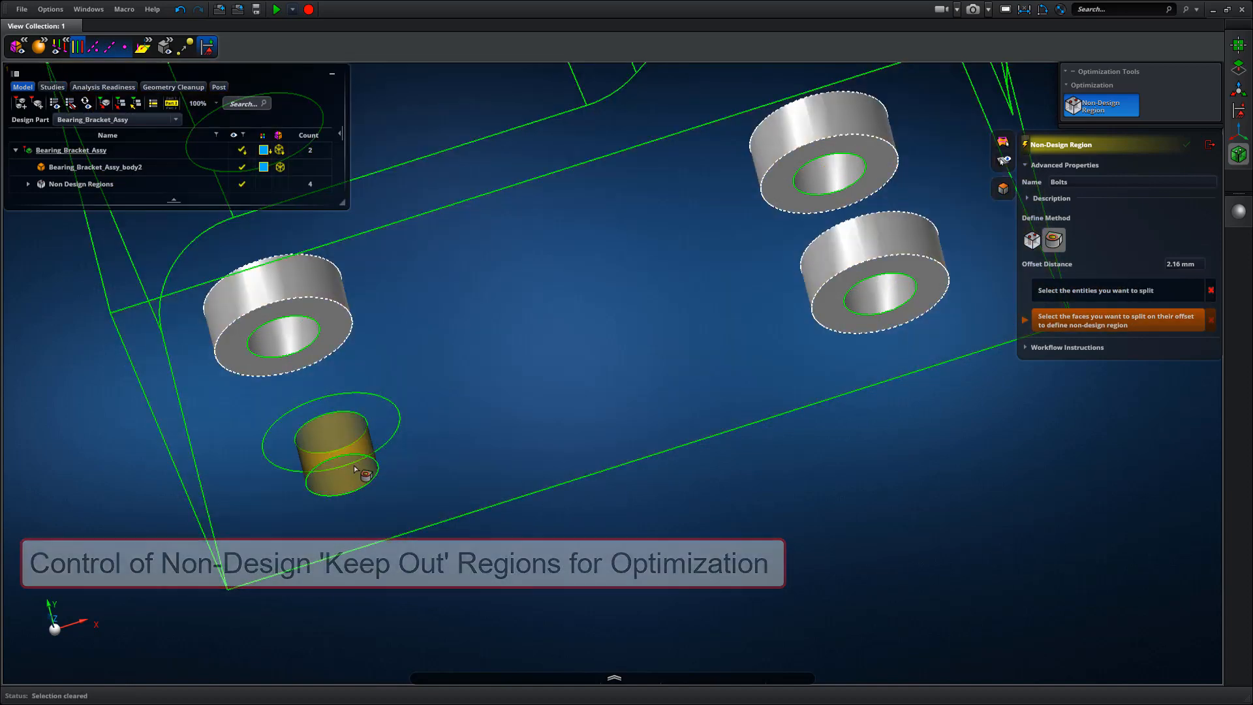
{"action": "left_click", "coordinate": [353, 464]}
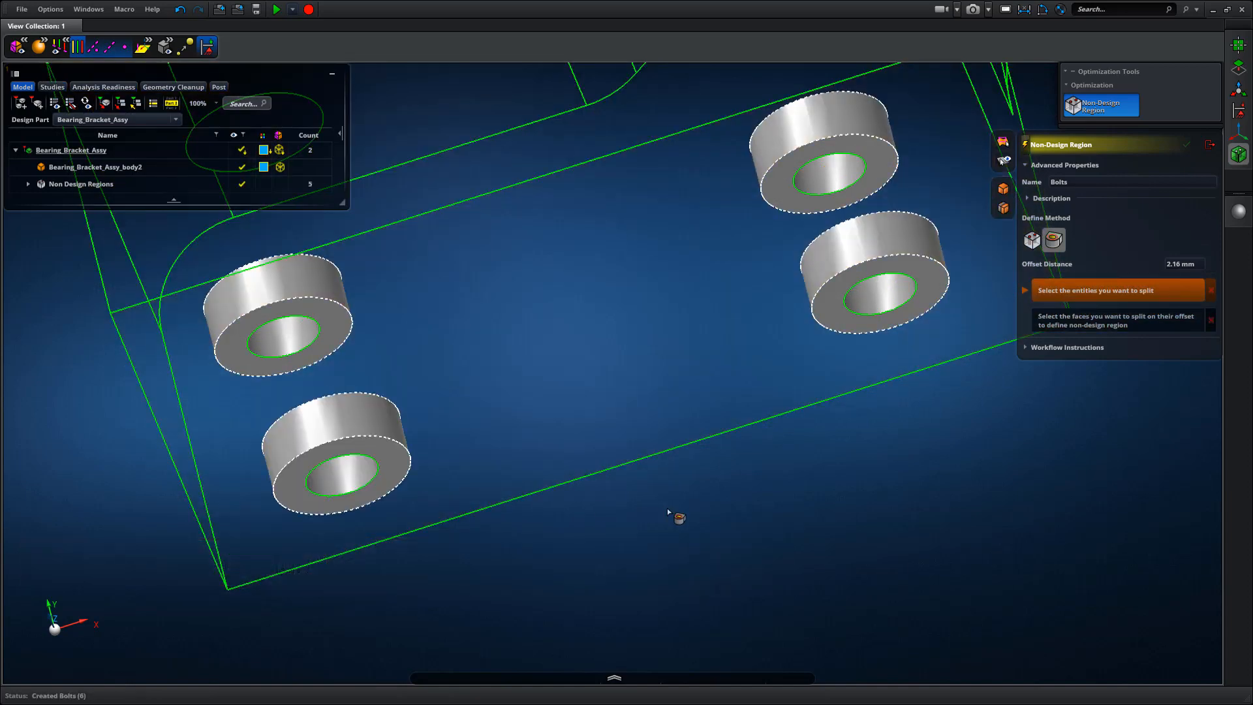
{"action": "scroll", "coordinate": [667, 507], "scroll_direction": "down", "scroll_amount": 5}
{"action": "right_click_drag", "start_coordinate": [757, 242], "coordinate": [744, 398]}
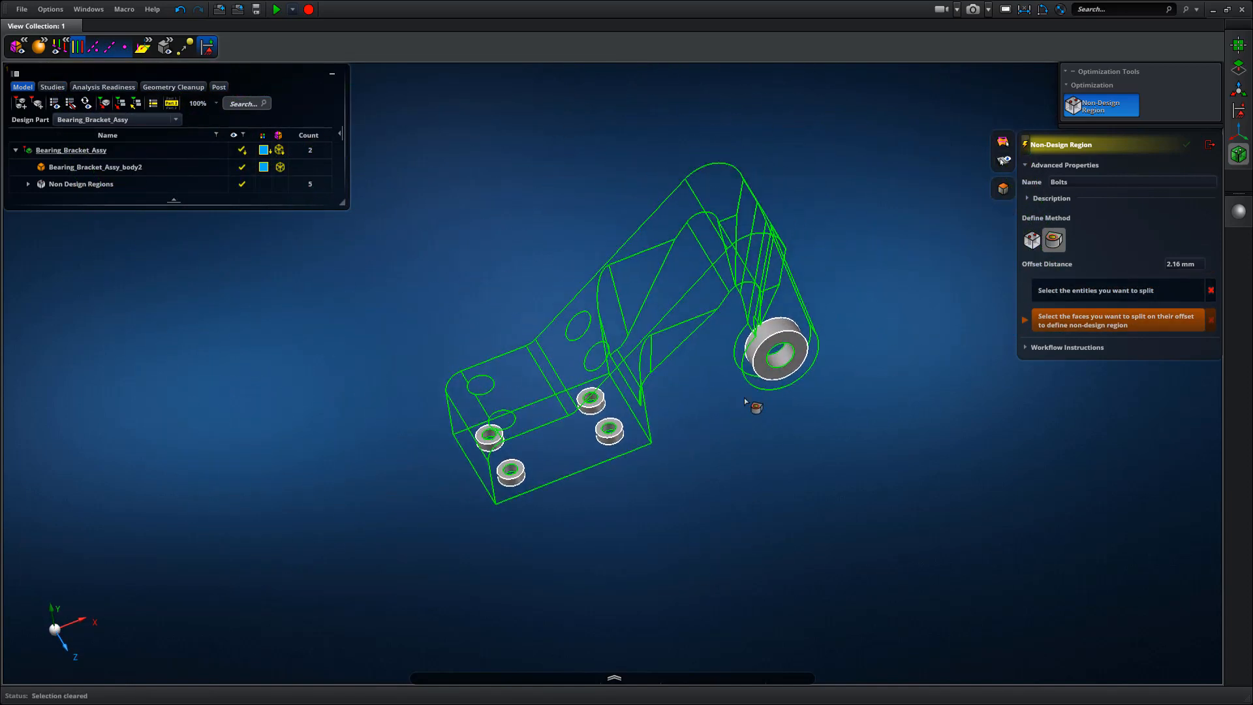
{"action": "left_click", "coordinate": [1212, 145]}
- Show only the non-design regions to examine them, and restore the display of the whole bracket part
{"action": "scroll", "coordinate": [950, 154], "scroll_direction": "up", "scroll_amount": 3}
{"action": "right_click", "coordinate": [83, 186]}
{"action": "left_click", "coordinate": [98, 240]}
{"action": "left_click", "coordinate": [302, 252]}
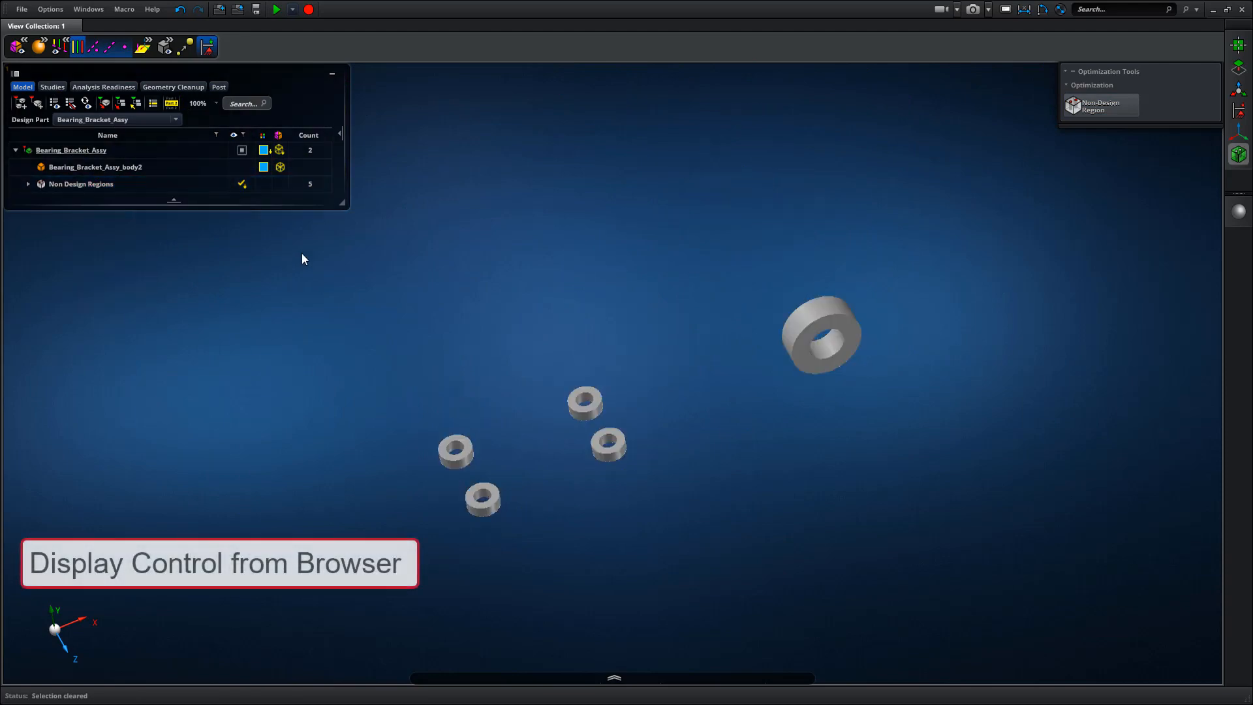
{"action": "mouse_move", "coordinate": [301, 252]}
{"action": "right_mouse_down"}
{"action": "mouse_move", "coordinate": [233, 219]}
{"action": "mouse_move", "coordinate": [302, 233]}
{"action": "right_mouse_up"}
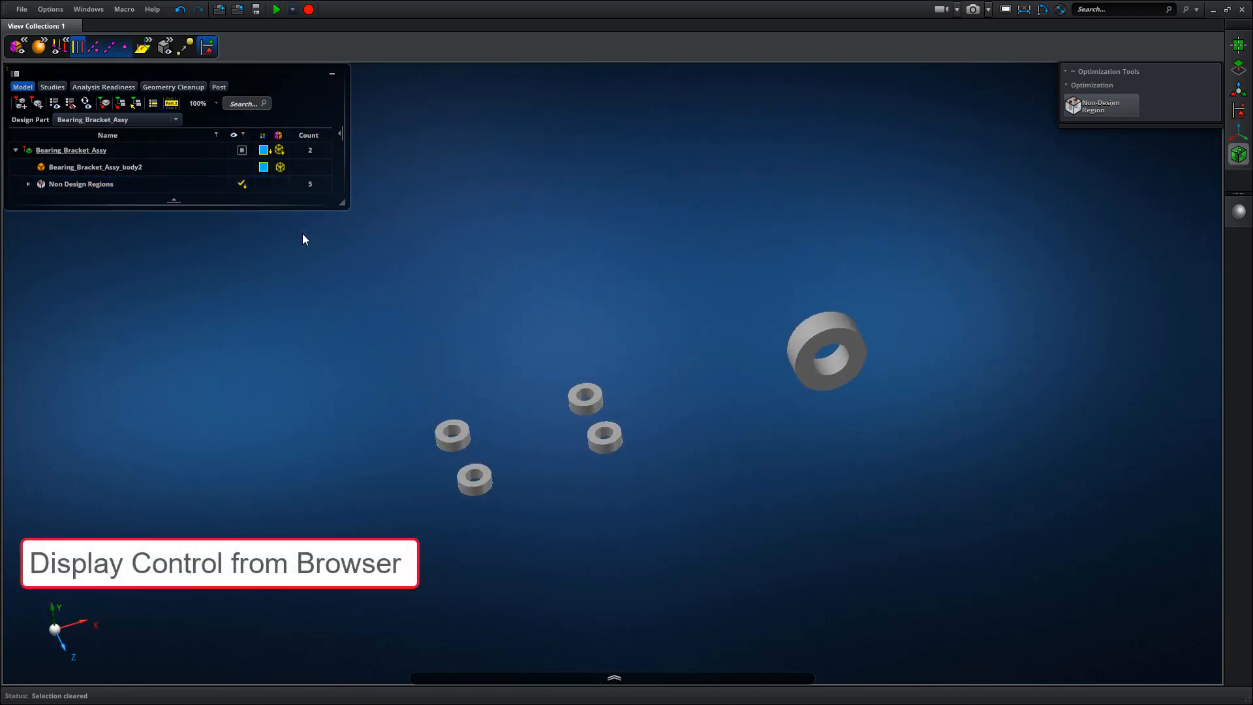
{"action": "left_click", "coordinate": [239, 149]}
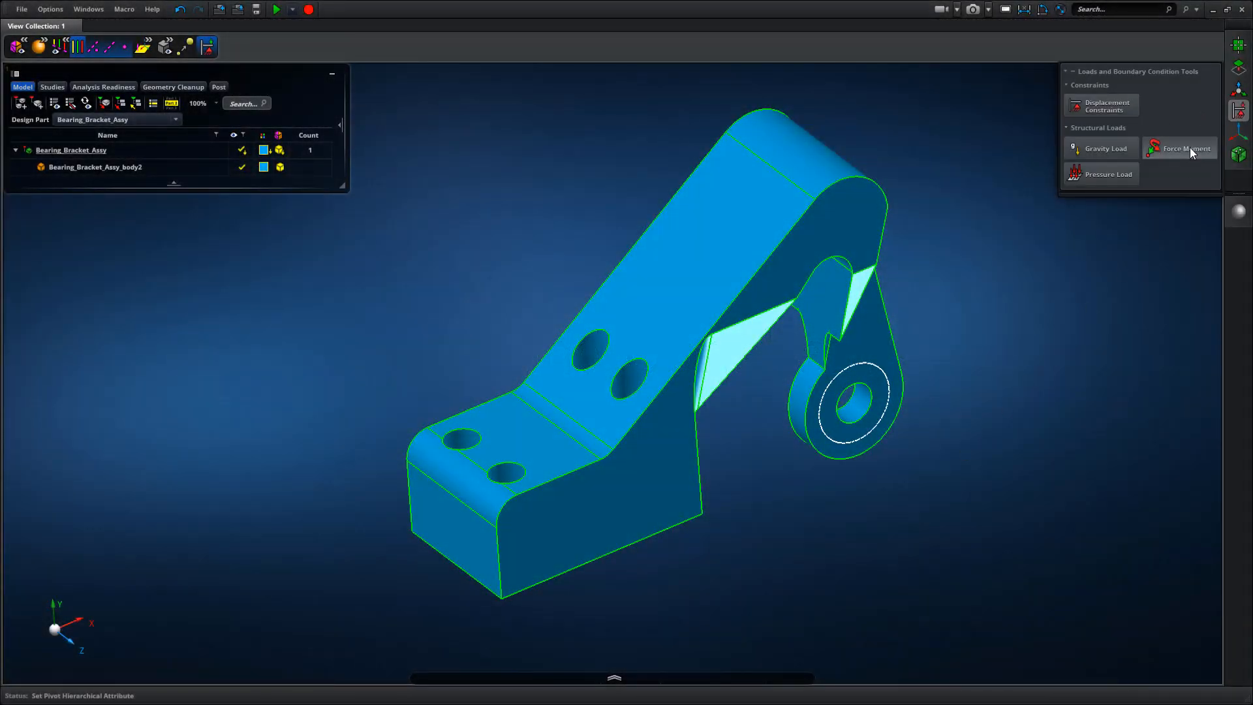
- Apply a force named Force_Horiz with an Fx component of 1000 N to the bearing hole's inner face
{"action": "left_click", "coordinate": [1189, 148]}
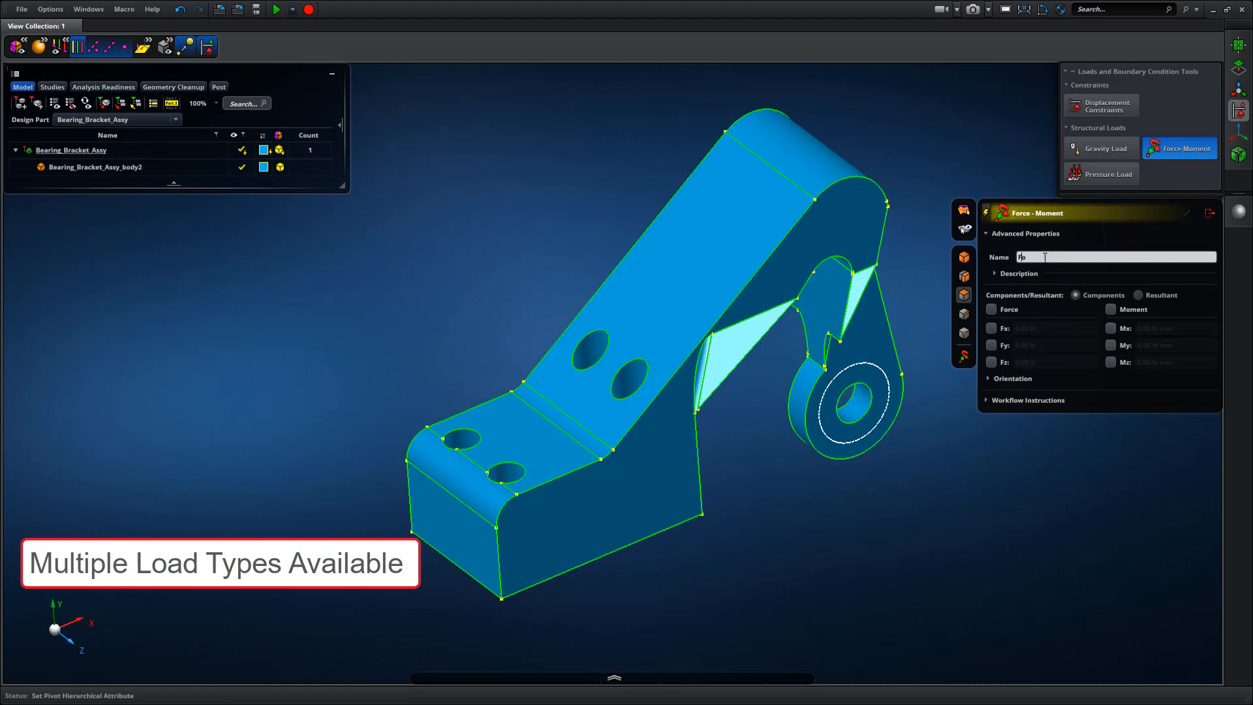
{"action": "type", "text": "Force_Horiz"}
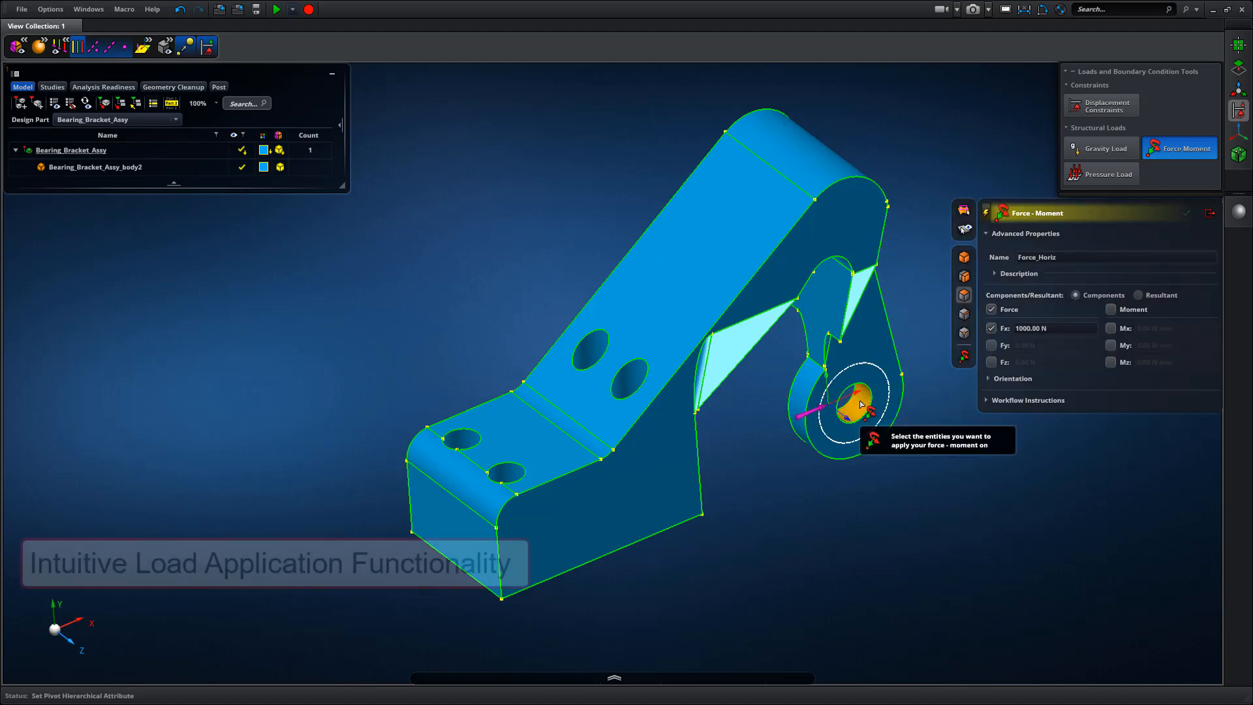
{"action": "left_click", "coordinate": [849, 418]}
- Render the Bearing_Bracket_Assy part as wireframe
{"action": "middle_click_drag", "start_coordinate": [828, 514], "coordinate": [774, 556]}
{"action": "scroll", "coordinate": [774, 556], "scroll_direction": "up", "scroll_amount": 1}
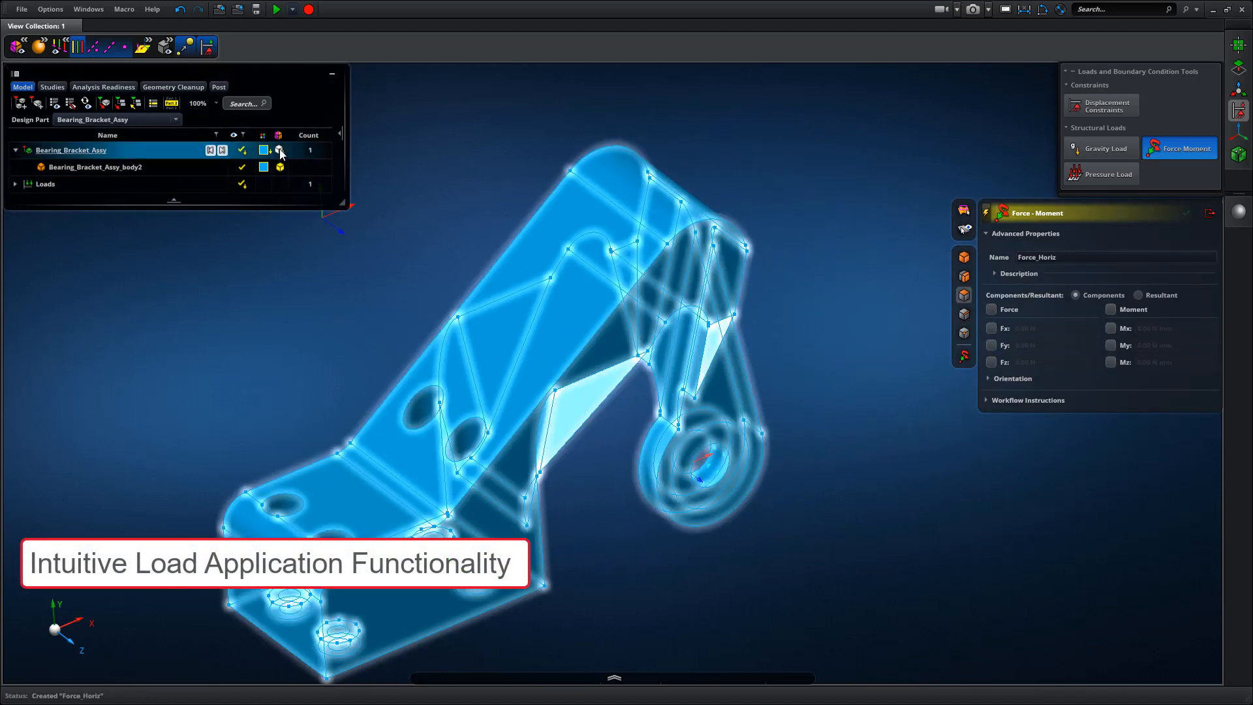
{"action": "left_click", "coordinate": [279, 150]}
{"action": "left_click", "coordinate": [323, 199]}
- Apply a force named Force_Vertical with an Fy component of -1000 N at the bearing hole
{"action": "middle_click_drag", "start_coordinate": [774, 418], "coordinate": [690, 266]}
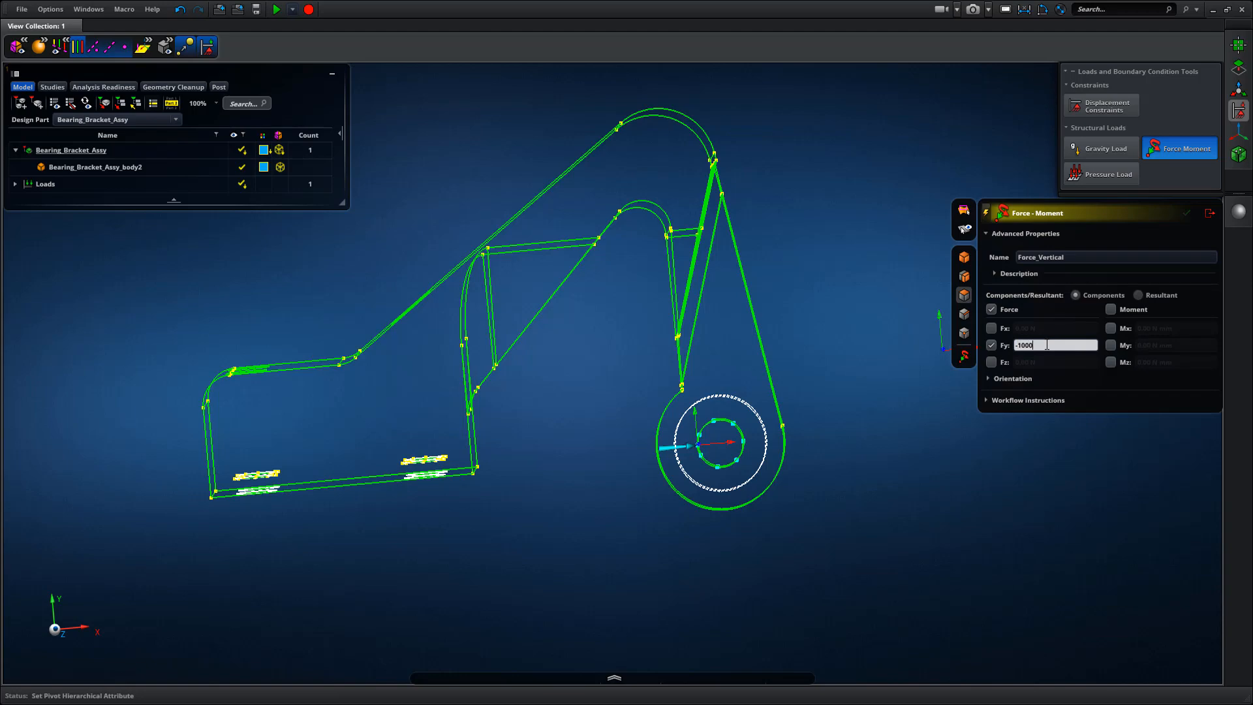
{"action": "middle_click_drag", "start_coordinate": [833, 347], "coordinate": [860, 406]}
{"action": "left_click", "coordinate": [1212, 214]}
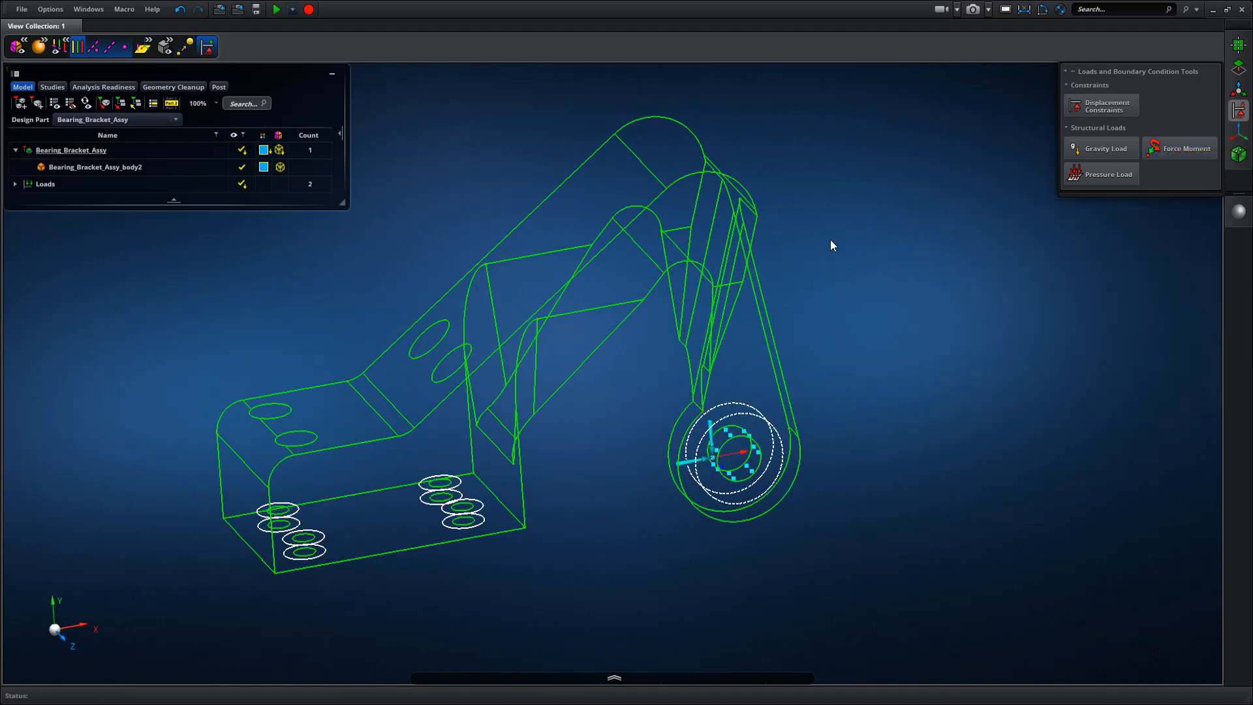
- Expand the Loads group and toggle the display of Force_Vertical and Force_Horiz
{"action": "scroll", "coordinate": [230, 246], "scroll_direction": "up", "scroll_amount": 1}
{"action": "left_click", "coordinate": [16, 186]}
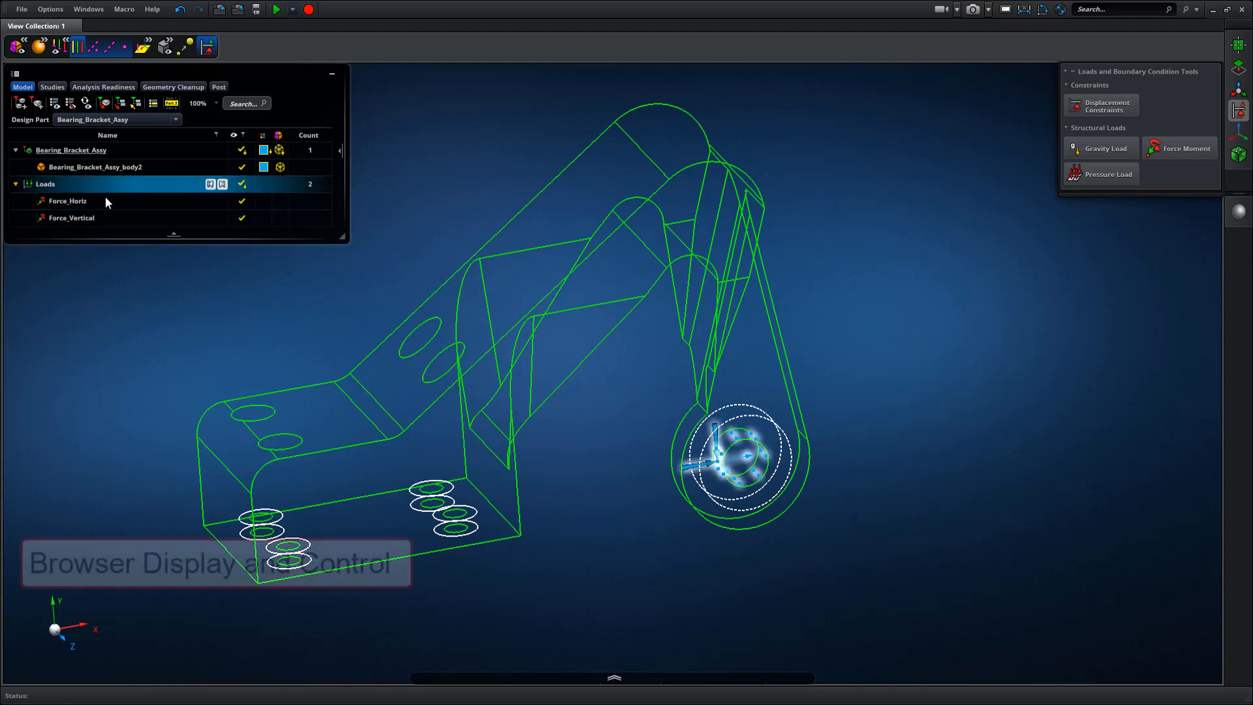
{"action": "left_click", "coordinate": [243, 218]}
{"action": "left_click", "coordinate": [241, 202]}
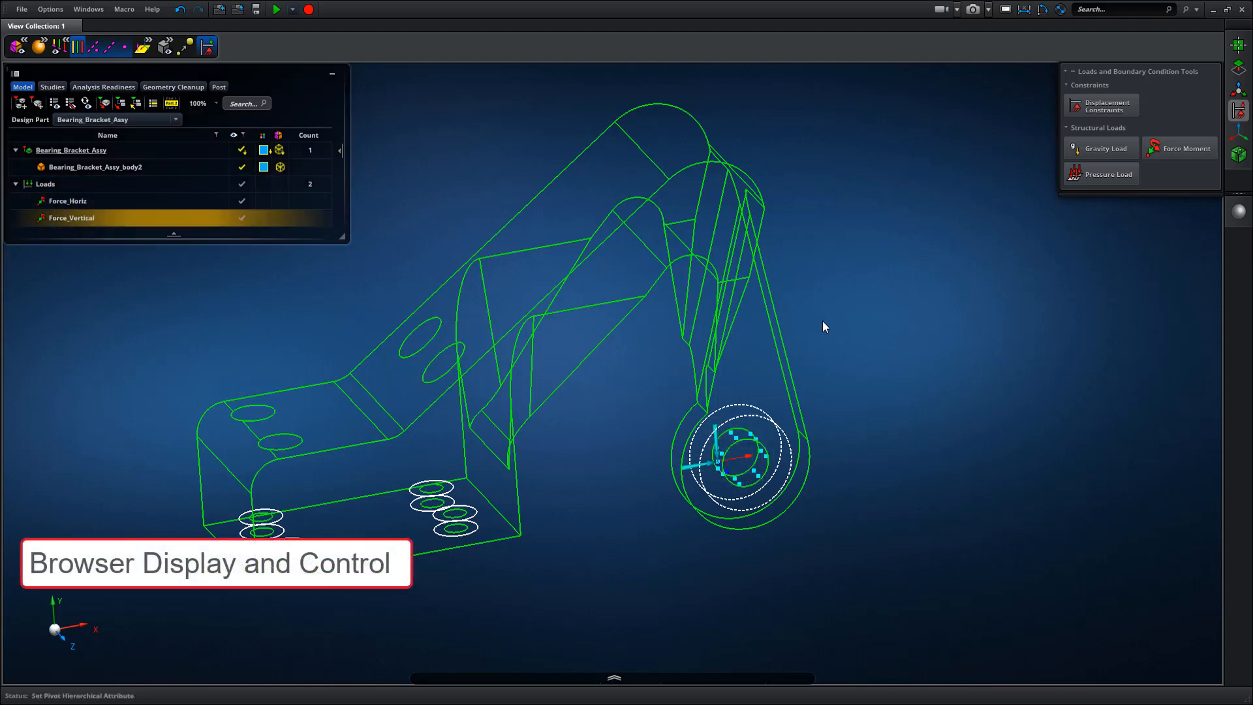
- Set up a fixed displacement constraint named Fixed, with selection restricted to faces
{"action": "middle_click_drag", "start_coordinate": [823, 325], "coordinate": [883, 240]}
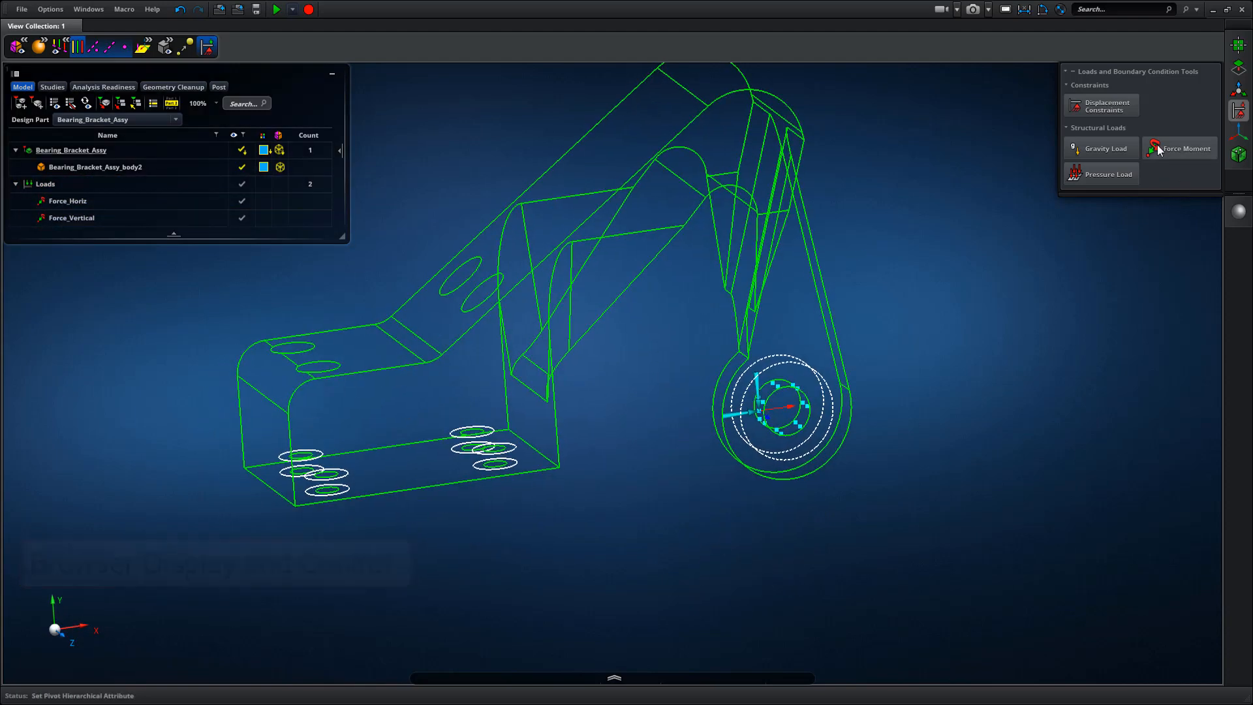
{"action": "left_click", "coordinate": [1099, 104]}
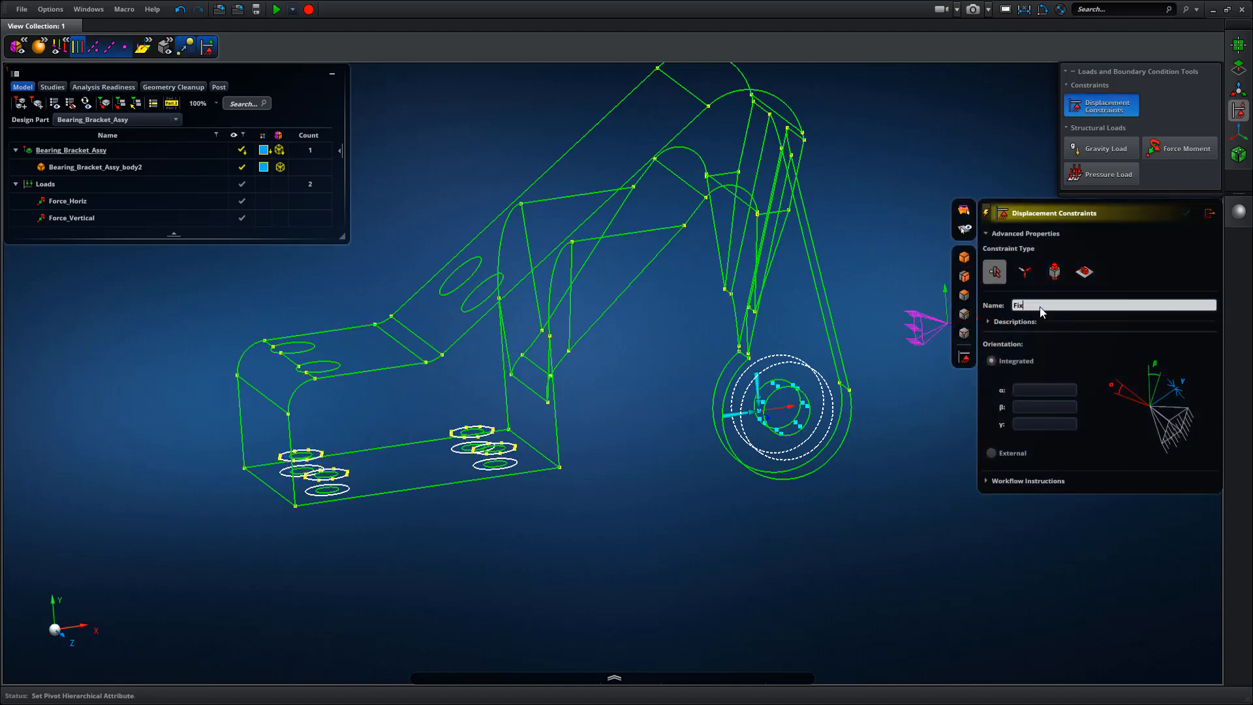
{"action": "left_click", "coordinate": [962, 297]}
- Orient the bracket to its underside and render the part as shaded with edges
{"action": "middle_click_drag", "start_coordinate": [623, 601], "coordinate": [680, 552]}
{"action": "scroll", "coordinate": [680, 552], "scroll_direction": "up", "scroll_amount": 2}
{"action": "left_click", "coordinate": [279, 150]}
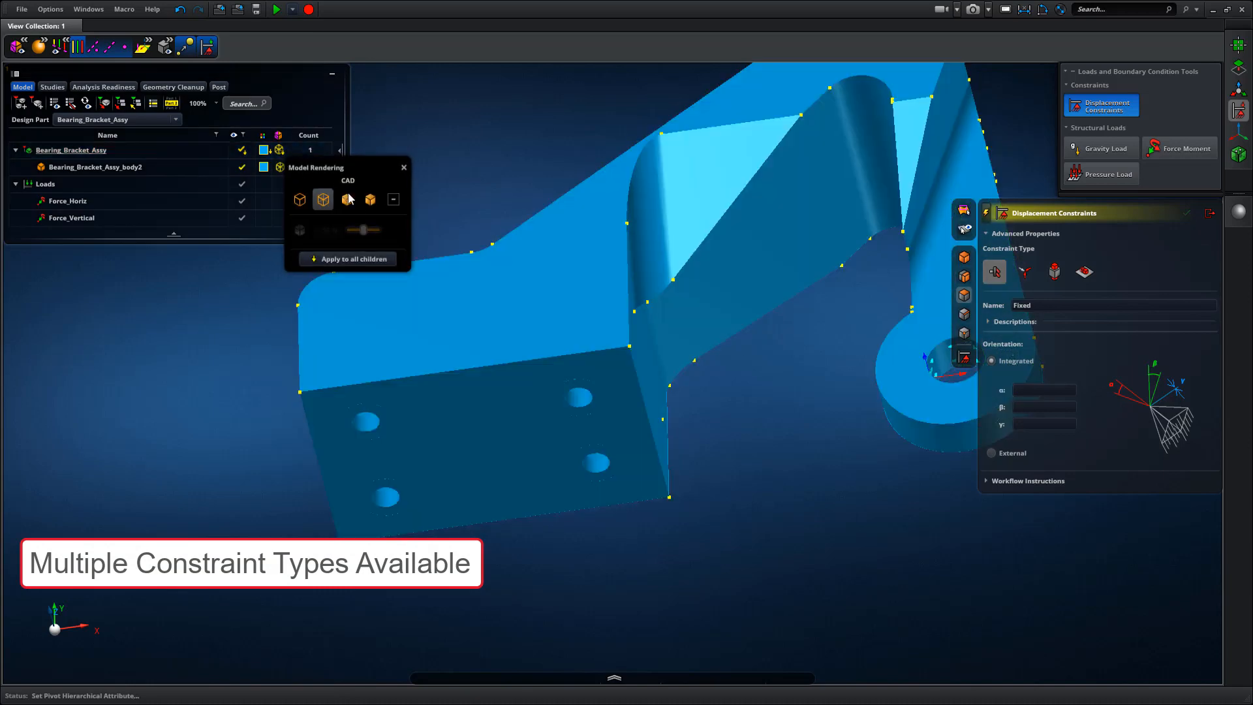
{"action": "left_click", "coordinate": [371, 199]}
- Apply the Fixed displacement constraint to the cylindrical faces of the four bolt holes in the bracket base
{"action": "middle_click_drag", "start_coordinate": [730, 407], "coordinate": [751, 335]}
{"action": "scroll", "coordinate": [626, 404], "scroll_direction": "up", "scroll_amount": 3}
{"action": "left_click", "coordinate": [625, 391]}
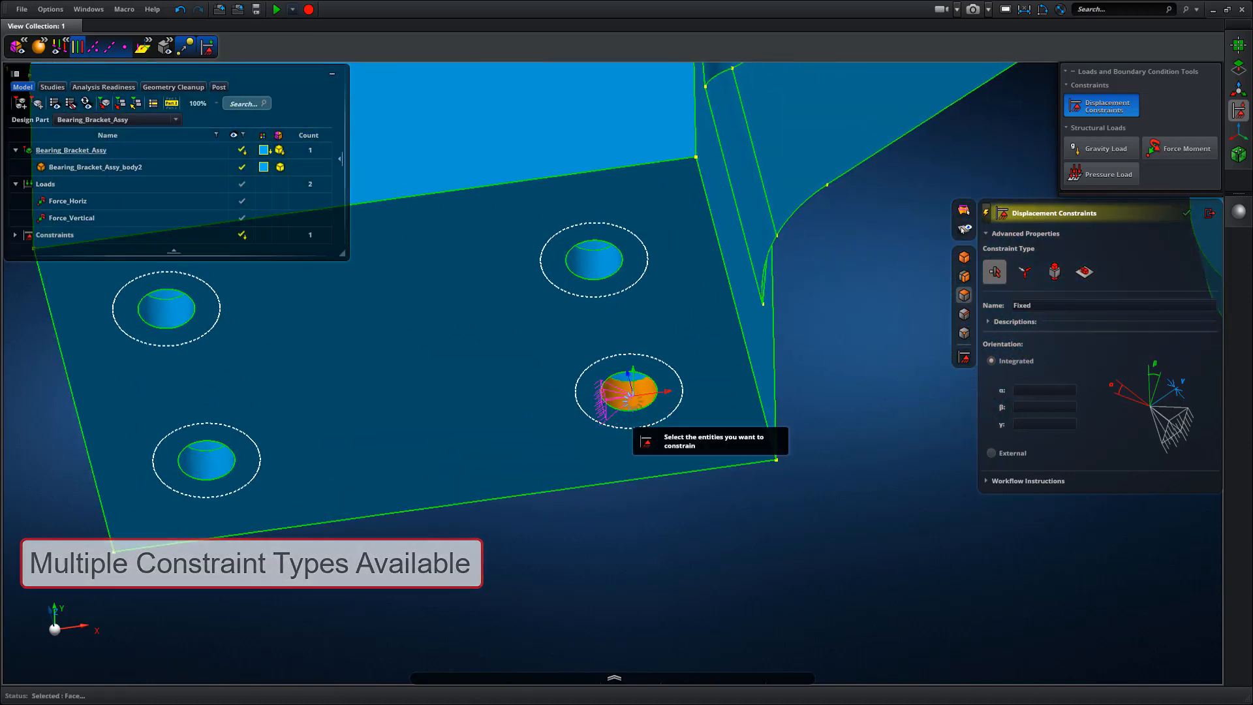
{"action": "left_click", "coordinate": [609, 268]}
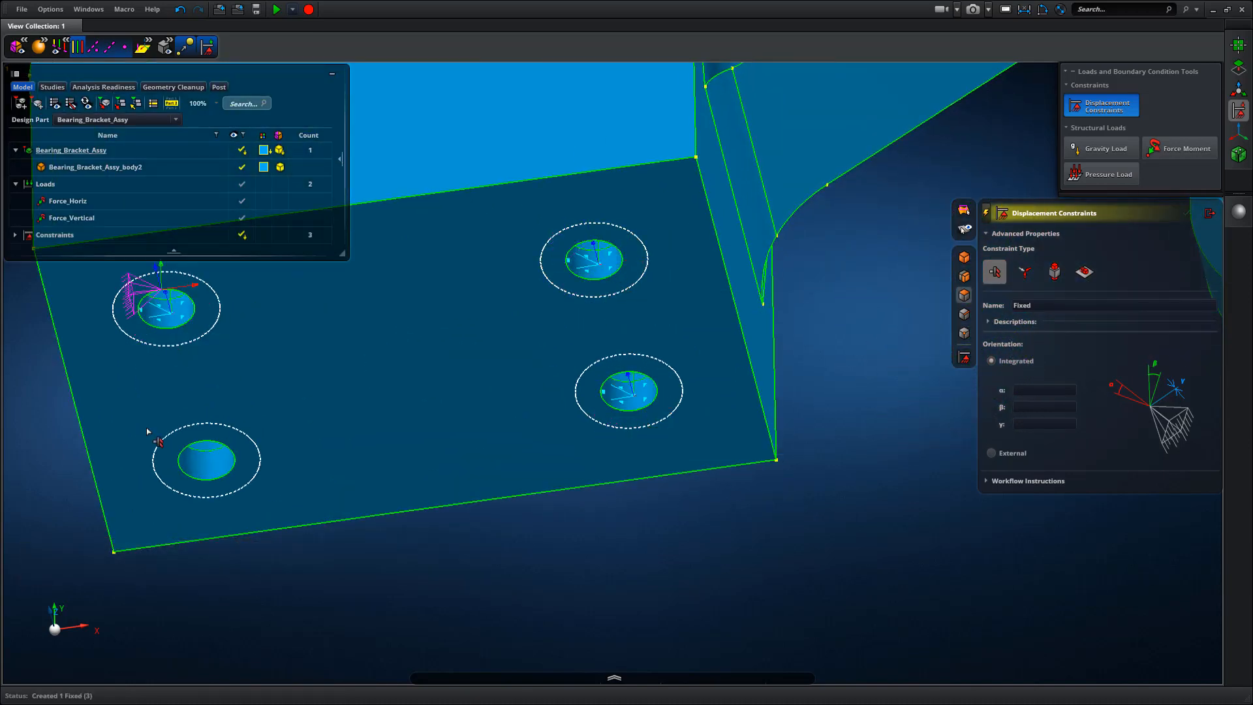
{"action": "scroll", "coordinate": [706, 589], "scroll_direction": "down", "scroll_amount": 5}
{"action": "middle_click_drag", "start_coordinate": [713, 378], "coordinate": [806, 457]}
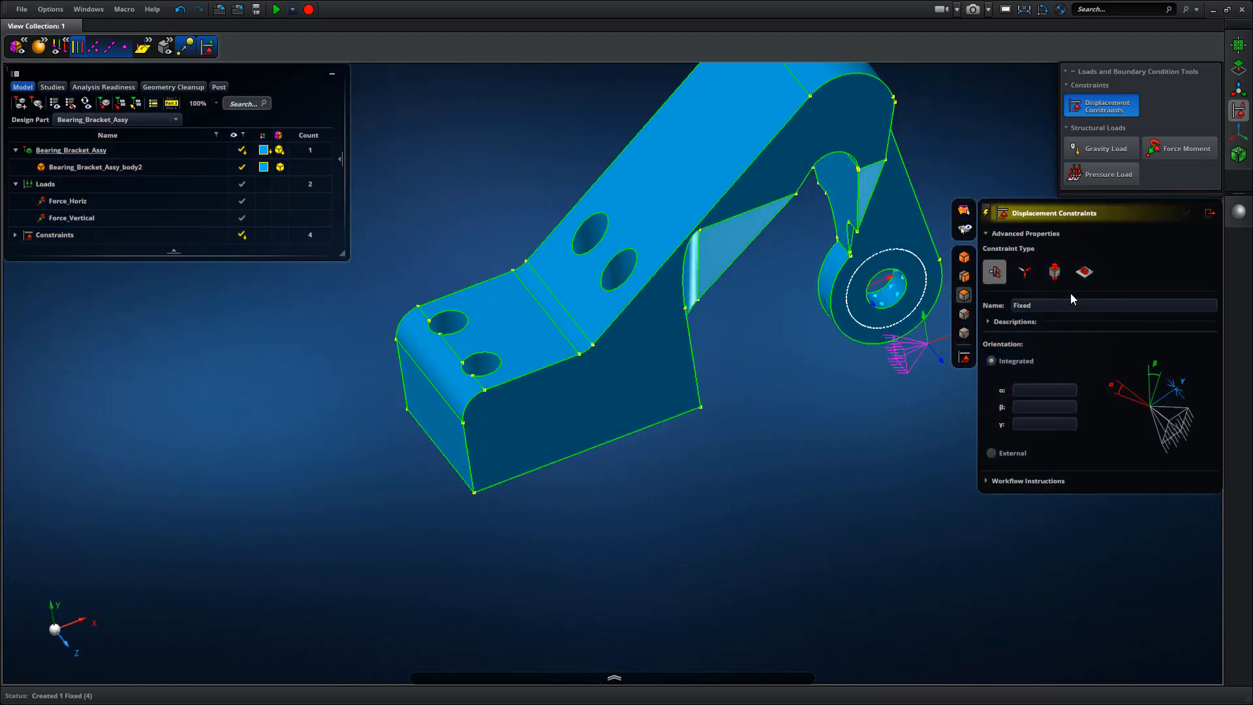
{"action": "left_click", "coordinate": [1210, 216]}
- Switch the constrained bracket part's rendering back to wireframe to expose the loads and bolt-hole constraints
{"action": "middle_click_drag", "start_coordinate": [927, 450], "coordinate": [914, 489]}
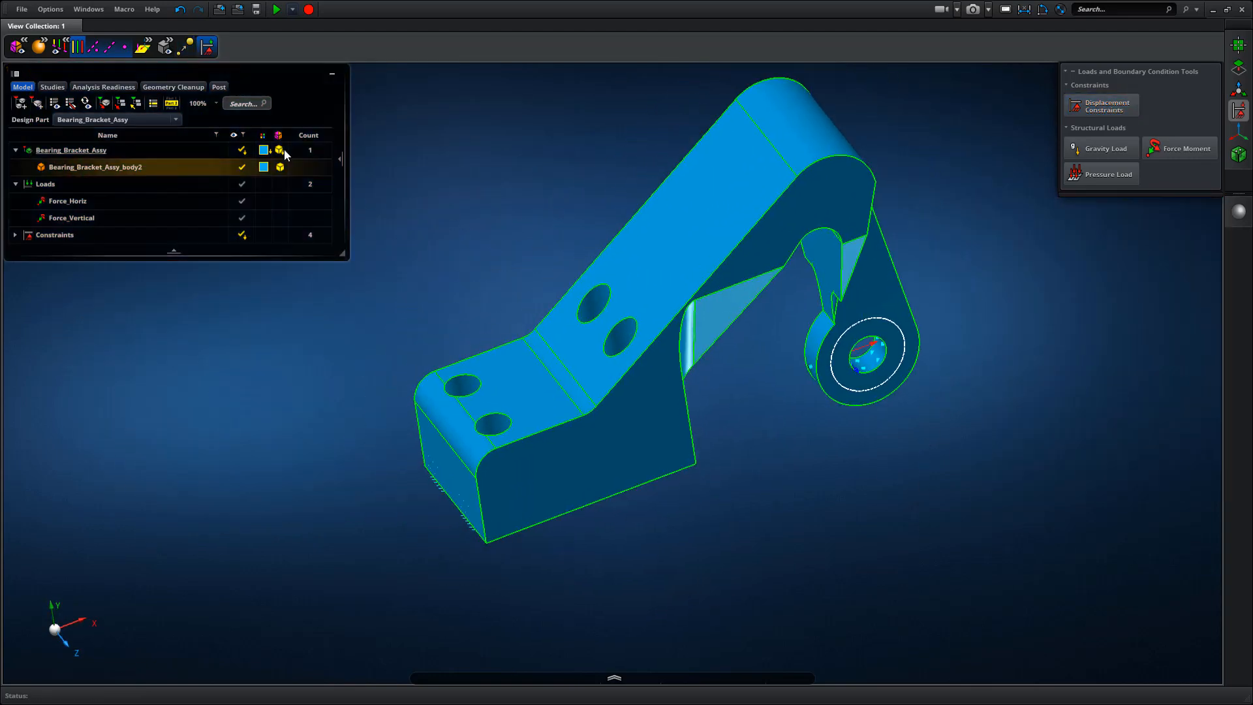
{"action": "left_click", "coordinate": [281, 149]}
{"action": "left_click", "coordinate": [323, 200]}
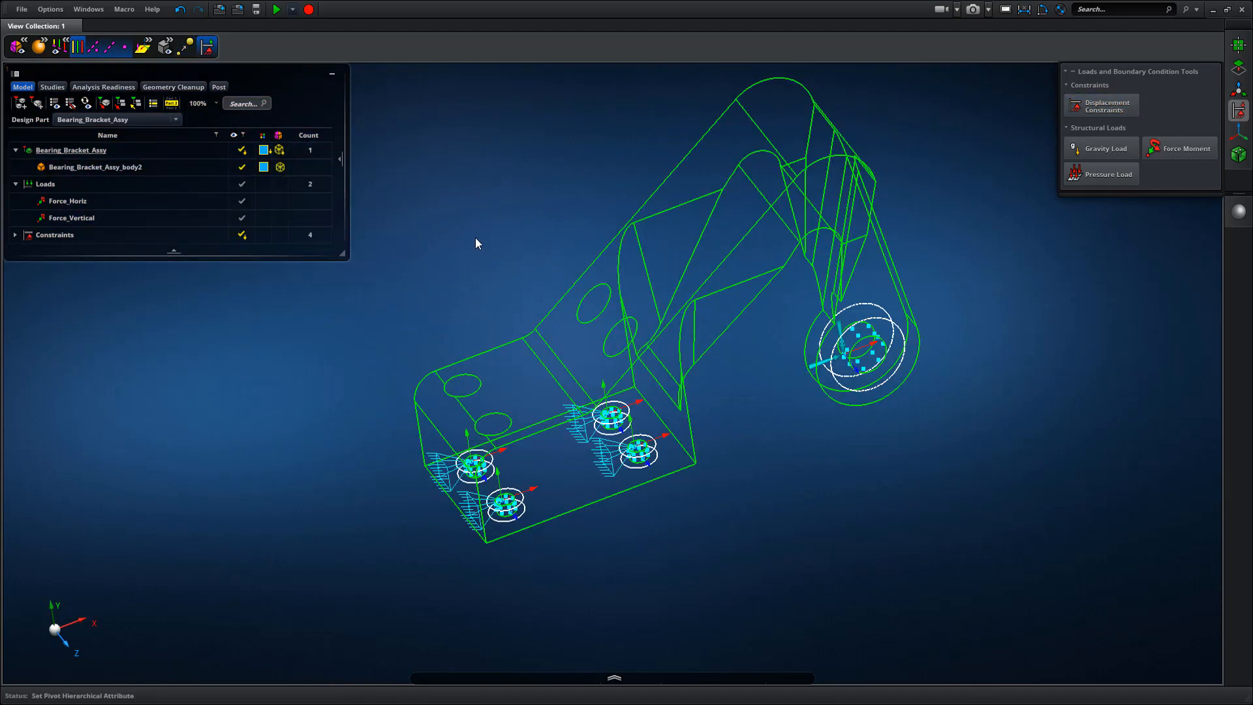
- Expand the Constraints group and toggle the display of the group and its individual Fixed constraints
{"action": "mouse_move", "coordinate": [475, 237]}
{"action": "middle_mouse_down"}
{"action": "mouse_move", "coordinate": [484, 255]}
{"action": "mouse_move", "coordinate": [489, 240]}
{"action": "middle_mouse_up"}
{"action": "right_click_drag", "start_coordinate": [489, 240], "coordinate": [511, 252]}
{"action": "left_click", "coordinate": [16, 235]}
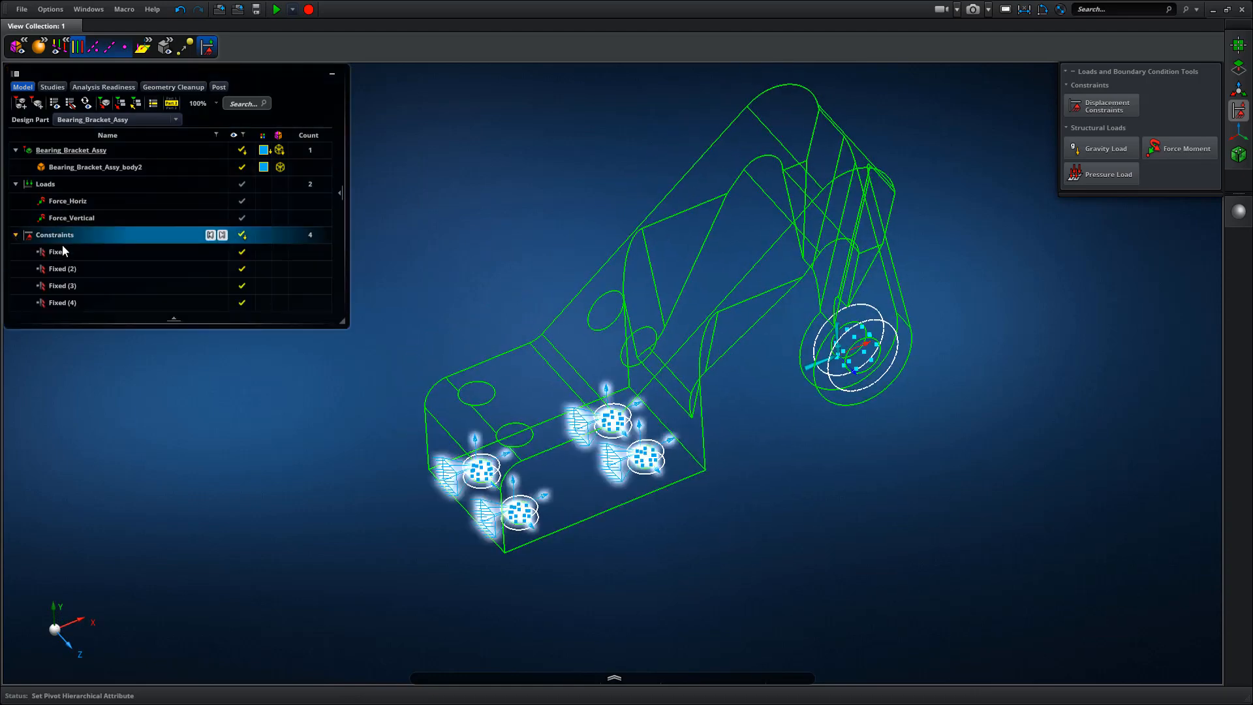
{"action": "left_click", "coordinate": [248, 235]}
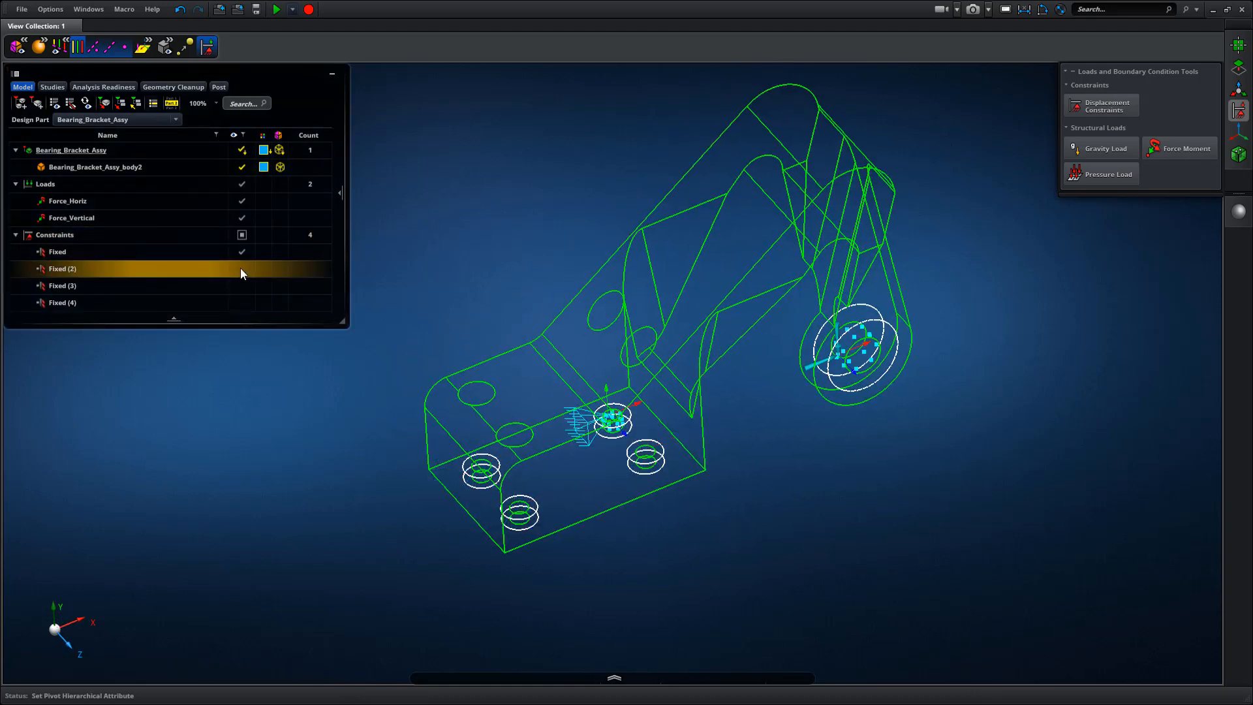
{"action": "left_click", "coordinate": [241, 268]}
{"action": "left_click", "coordinate": [243, 286]}
{"action": "left_click", "coordinate": [242, 303]}
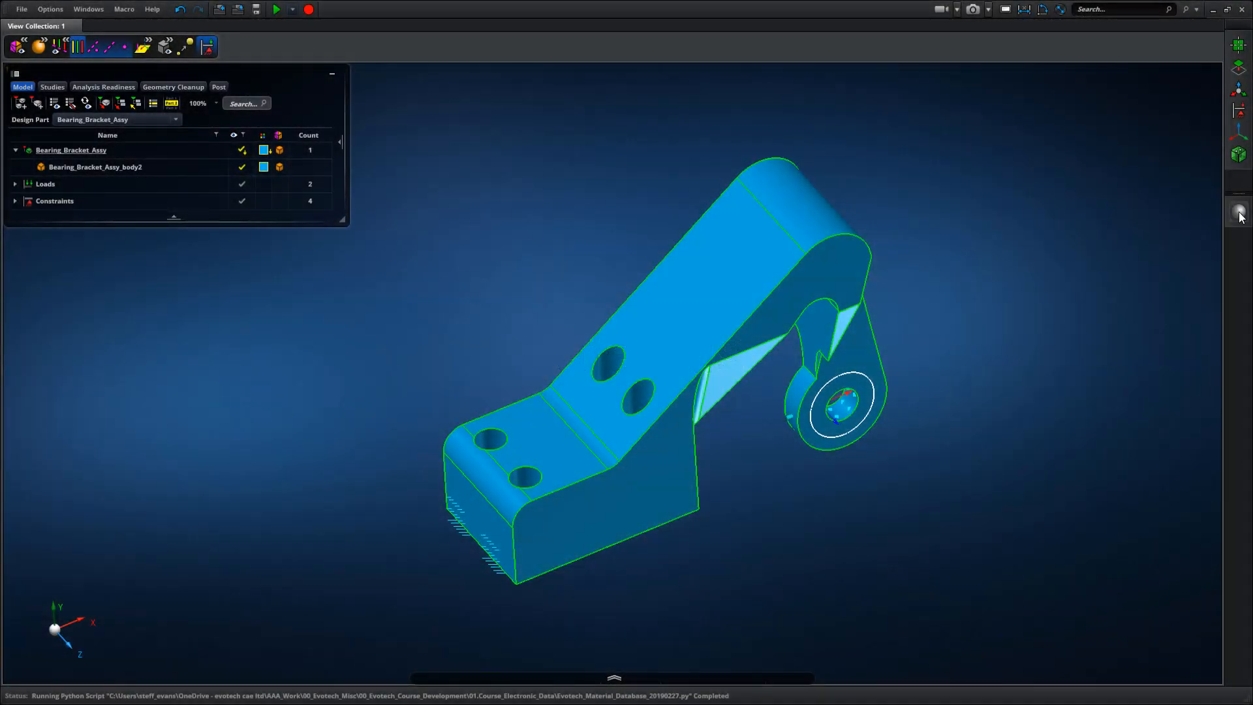
- Open the material library and review the properties of the Aluminum 7075 T6, Titanium 6Al 4V and Steel AISI 4130 entries
{"action": "left_click", "coordinate": [1239, 212]}
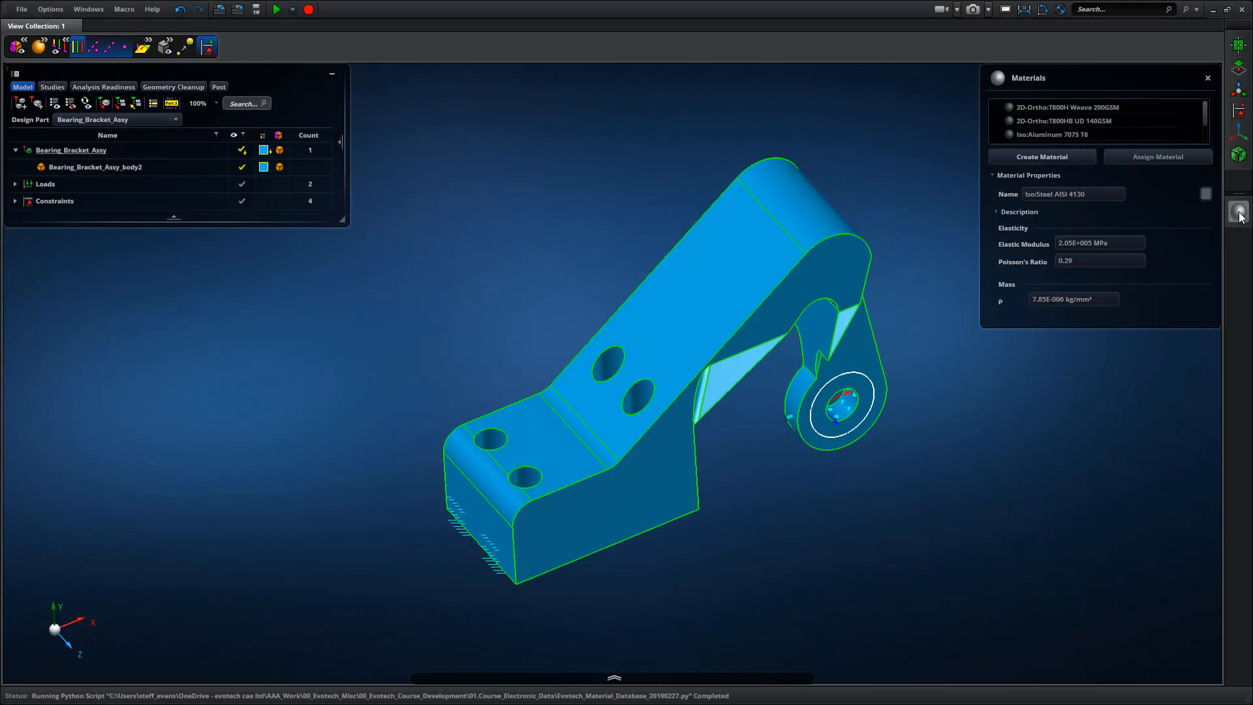
{"action": "left_click", "coordinate": [1072, 135]}
{"action": "scroll", "coordinate": [1205, 115], "scroll_direction": "down", "scroll_amount": 1}
{"action": "left_click", "coordinate": [1106, 121]}
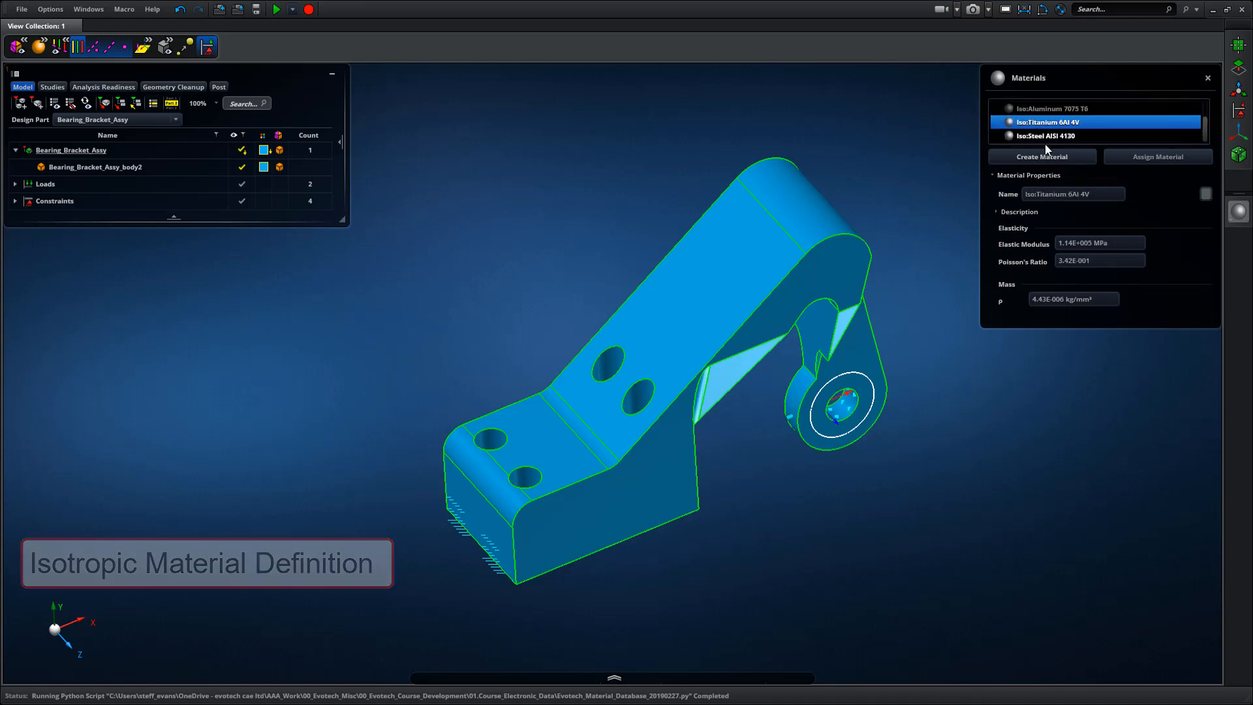
{"action": "left_click", "coordinate": [1051, 136]}
- Create a new isotropic material and name it Steel_Mk2
{"action": "left_click", "coordinate": [1033, 157]}
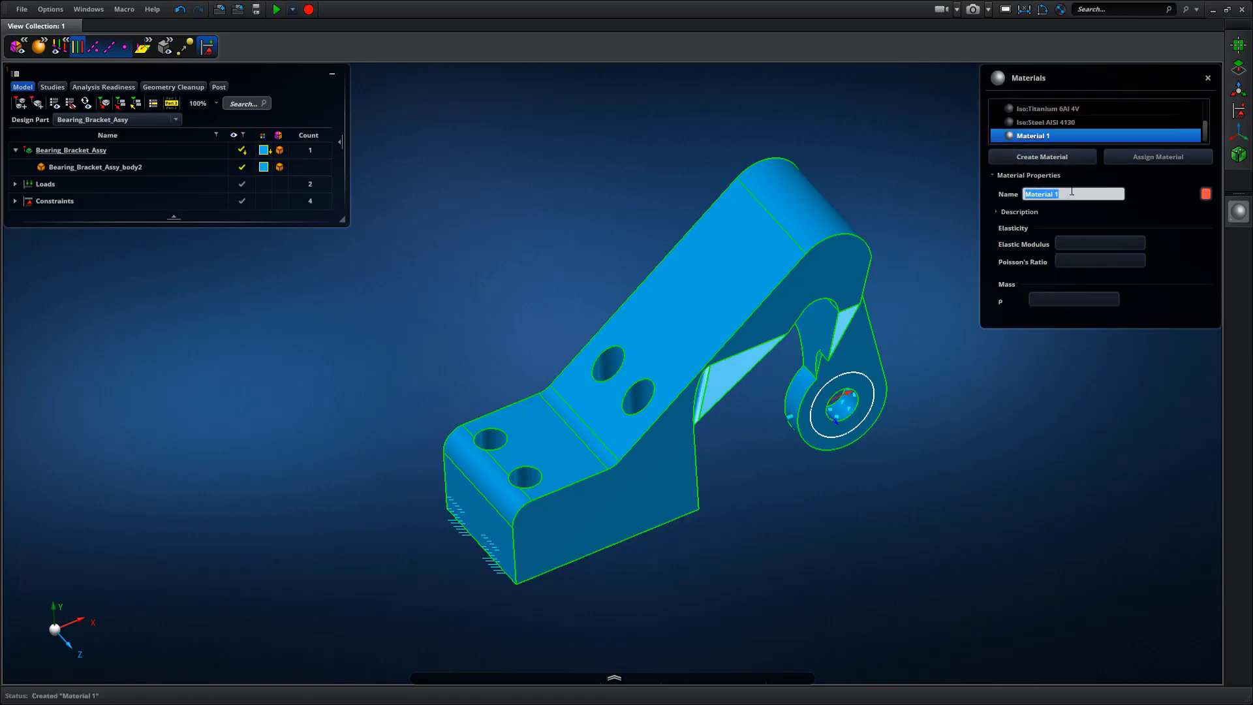
{"action": "left_click", "coordinate": [1079, 196]}
{"action": "type", "text": "STeel_Mk2"}
{"action": "left_click_drag", "start_coordinate": [1034, 195], "coordinate": [1030, 208]}
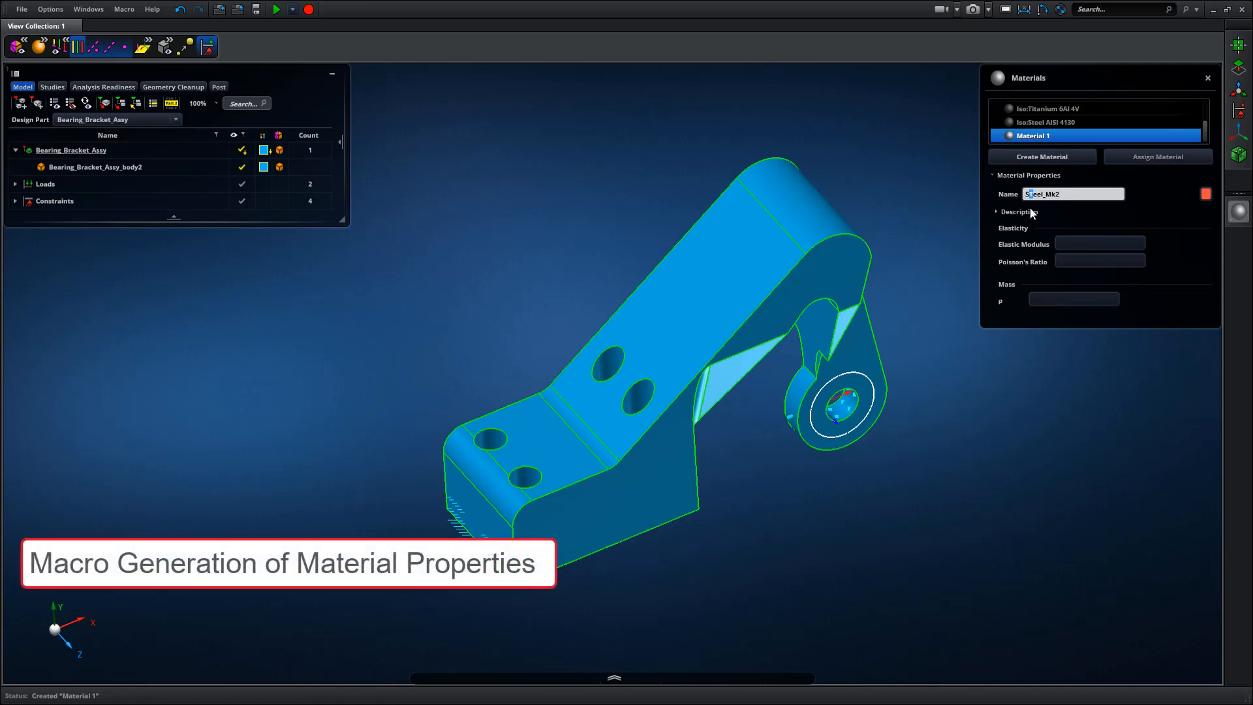
- Give Steel_Mk2 an elastic modulus of 2.10E+005 MPa, a Poisson's ratio of 0.33 and a density of 7.80E-006 kg/mm³
{"action": "type", "text": "210"}
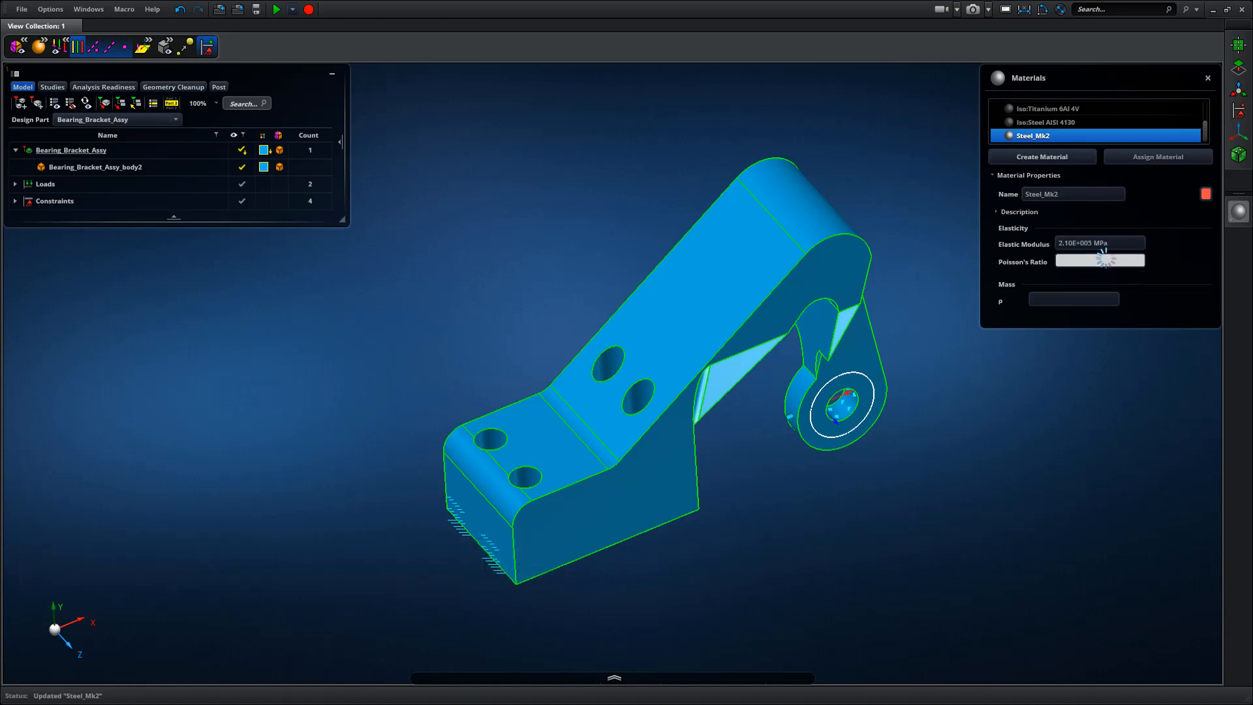
{"action": "left_click", "coordinate": [1066, 300]}
{"action": "type", "text": "7.8"}
{"action": "key", "text": "Return"}
{"action": "left_click", "coordinate": [1053, 300]}
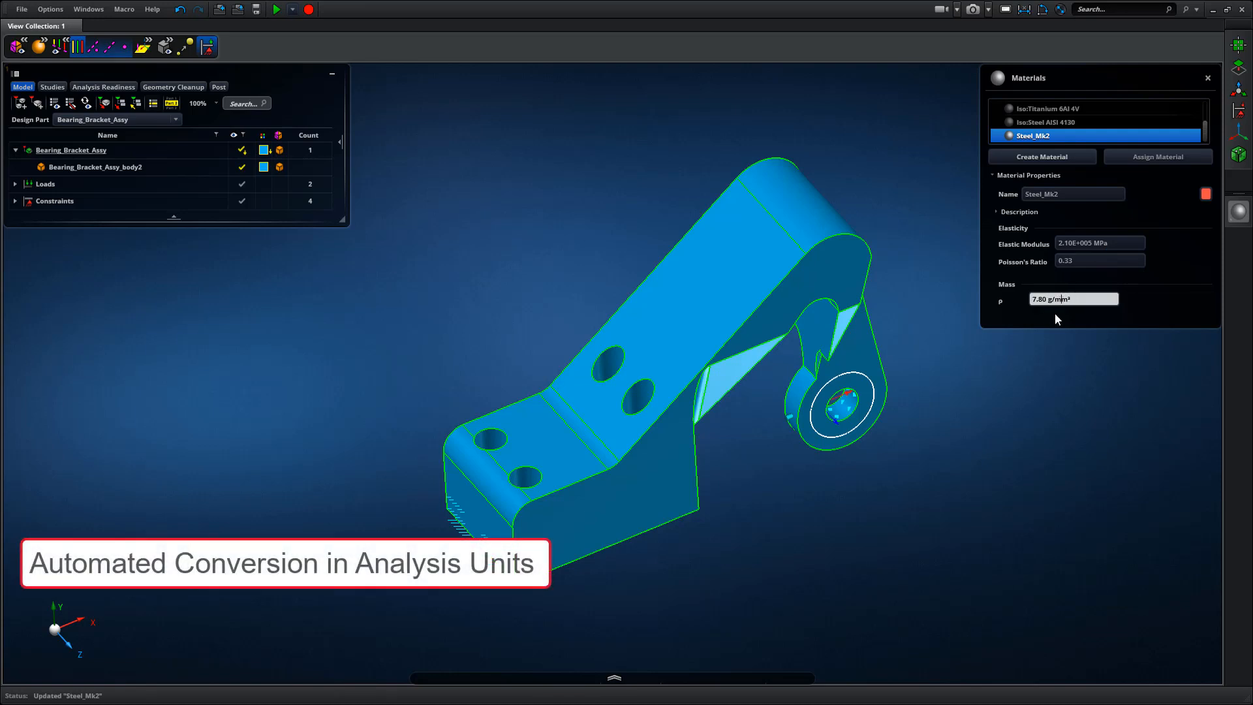
{"action": "key", "text": "Return"}
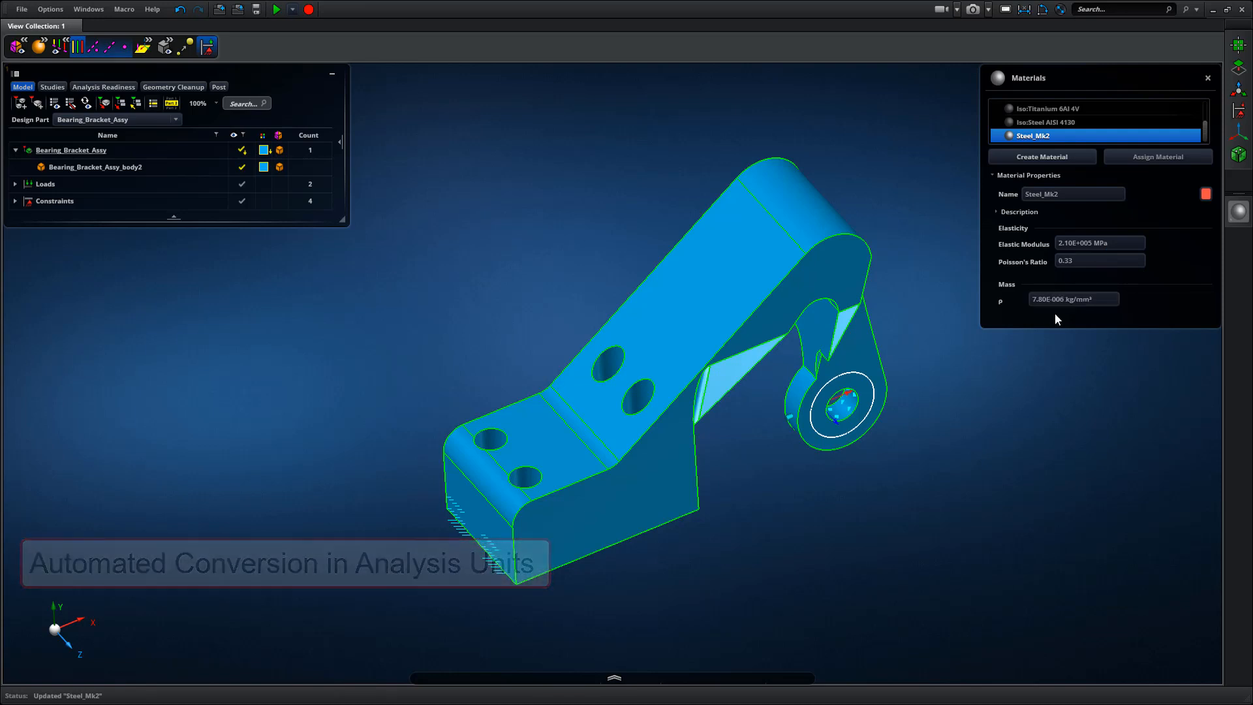
- Assign the Steel_Mk2 material to the bearing bracket and leave the assignment tool
{"action": "left_click", "coordinate": [1138, 158]}
{"action": "left_click", "coordinate": [786, 291]}
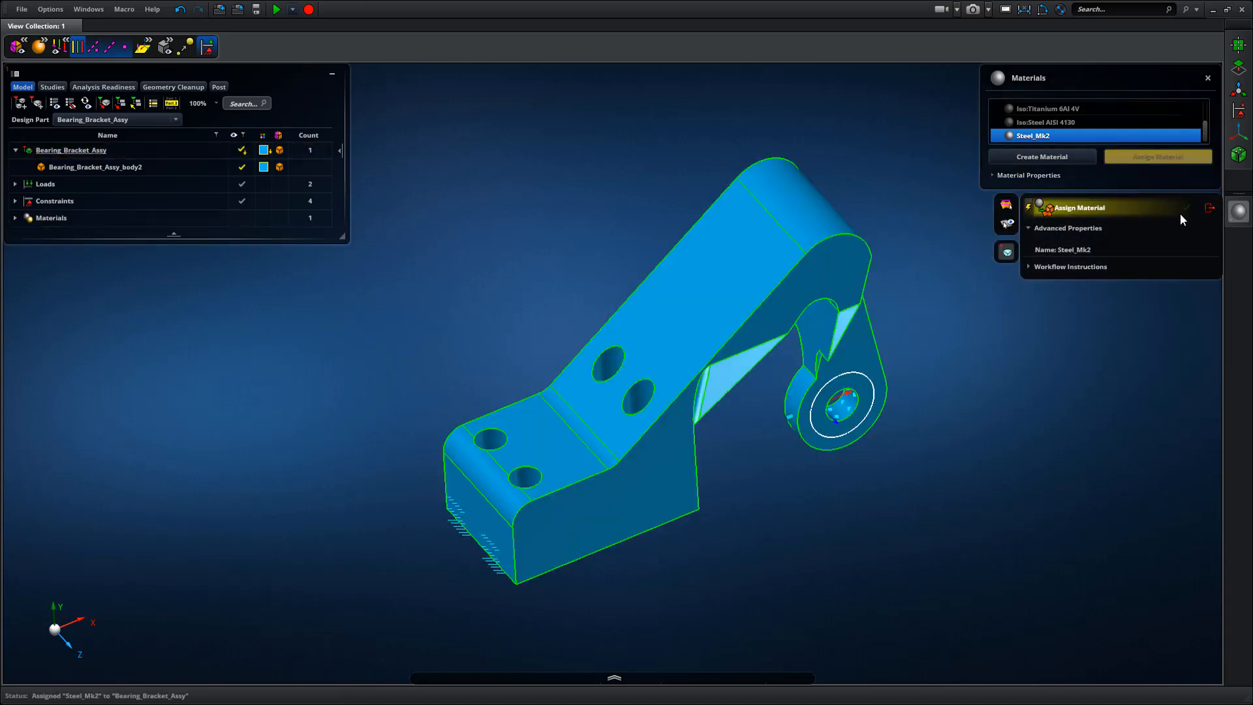
{"action": "left_click", "coordinate": [1209, 208]}
- Expand the Materials group in the model tree and inspect the assigned Steel_Mk2 material
{"action": "left_click", "coordinate": [15, 218]}
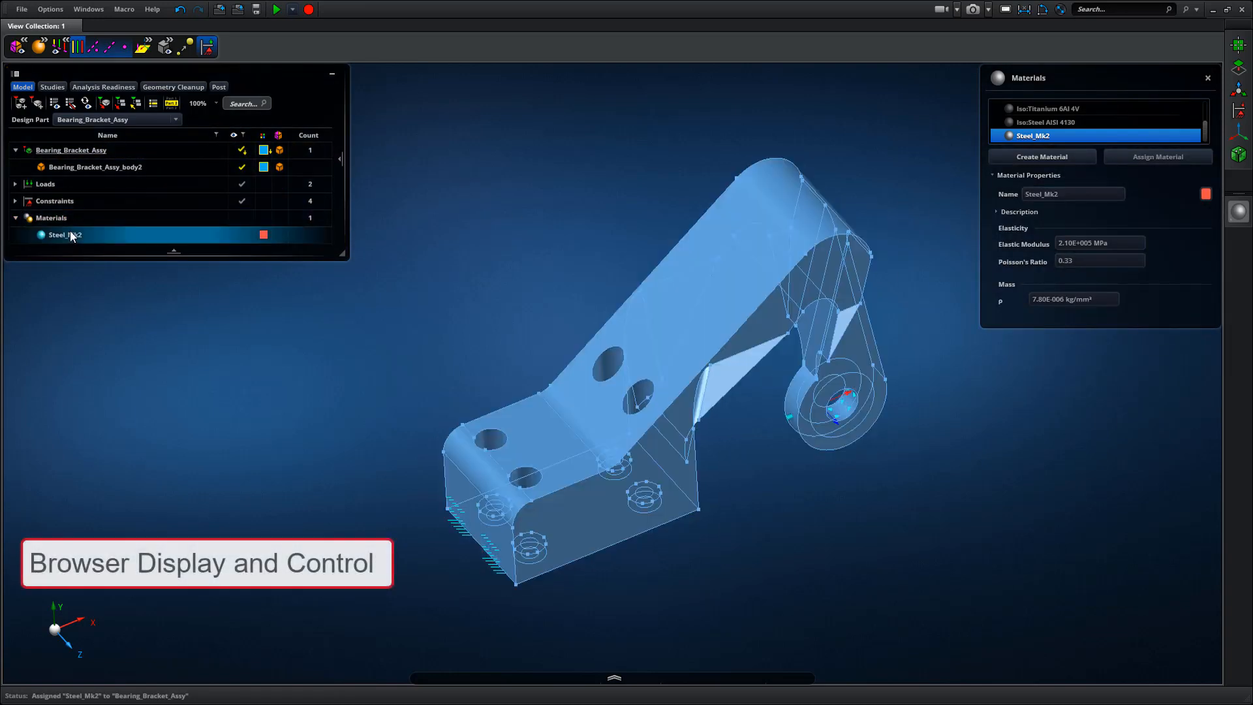
{"action": "double_click", "coordinate": [65, 235]}
{"action": "left_click", "coordinate": [453, 318]}
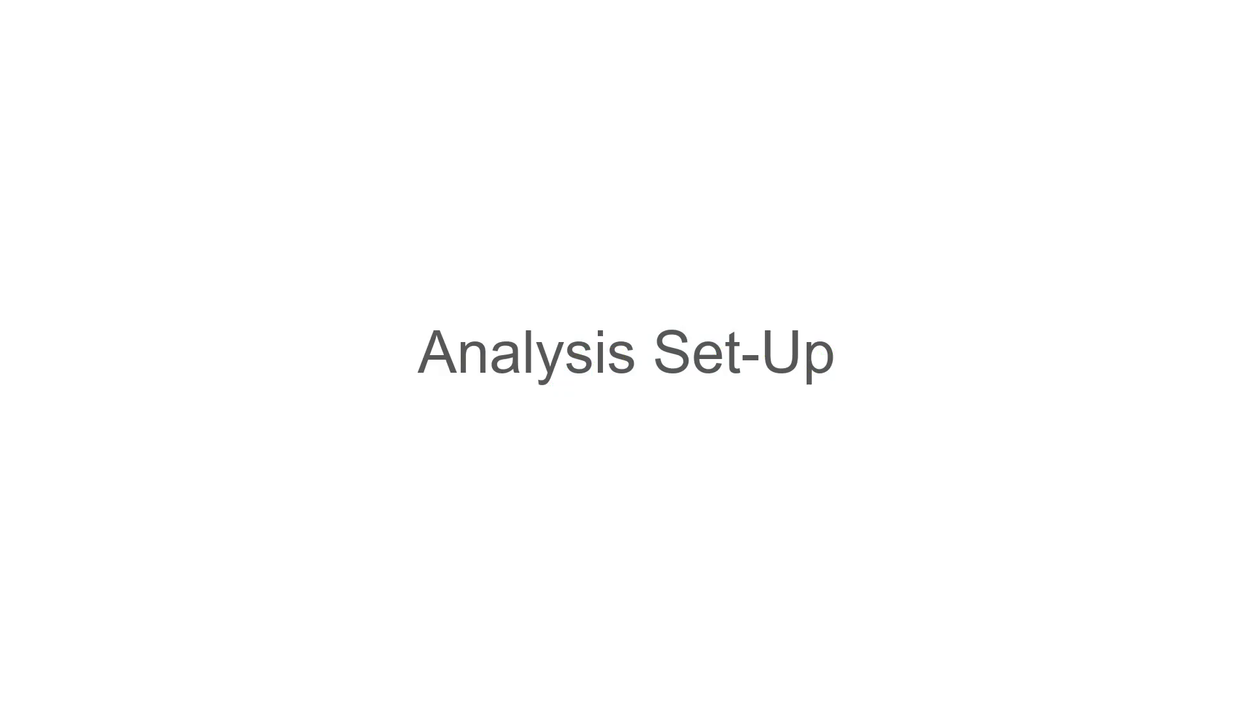
- Check the analysis readiness of Bearing_Bracket_Assy as the design system and create a Meshless Generative Design scenario from it
{"action": "left_click", "coordinate": [107, 149]}
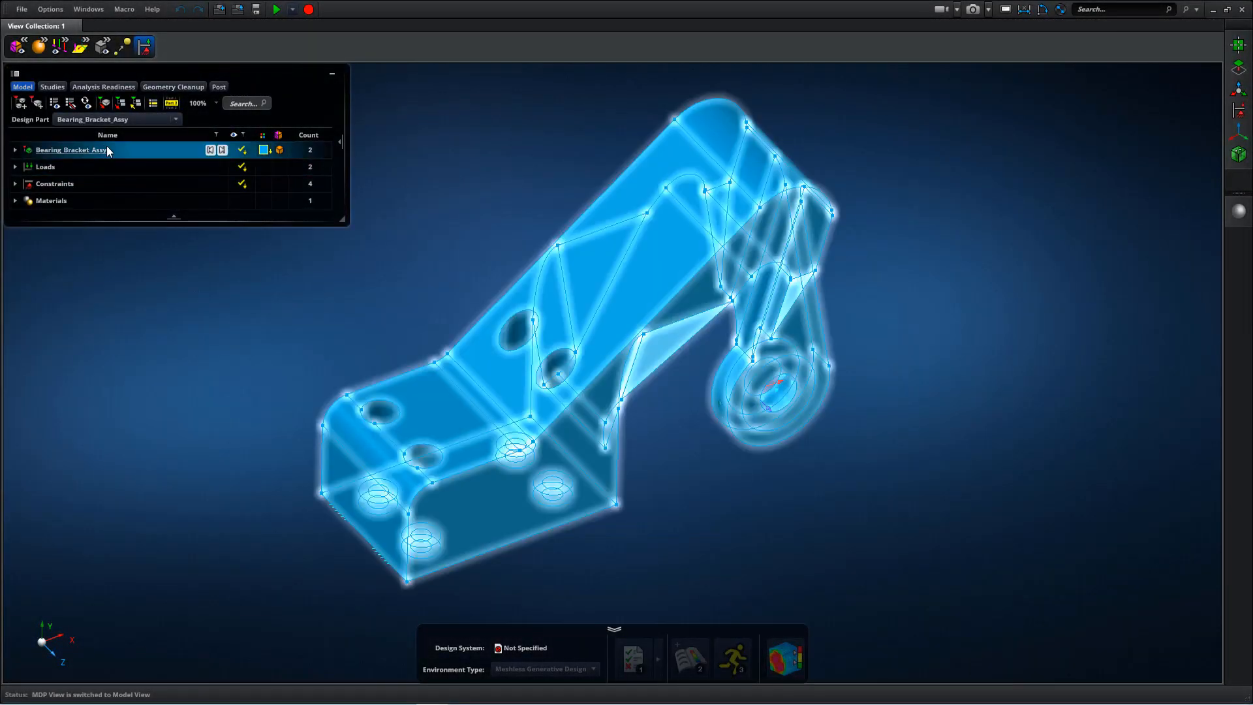
{"action": "right_click", "coordinate": [100, 148]}
{"action": "left_click", "coordinate": [150, 377]}
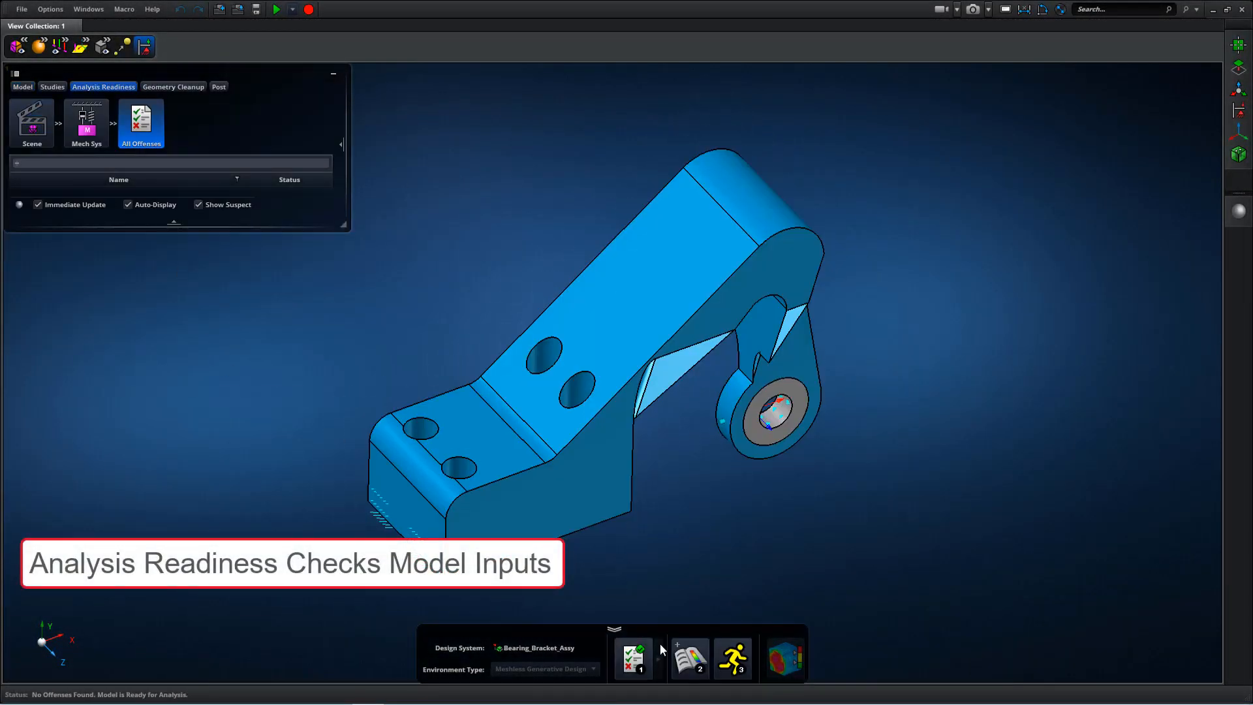
{"action": "left_click", "coordinate": [693, 655]}
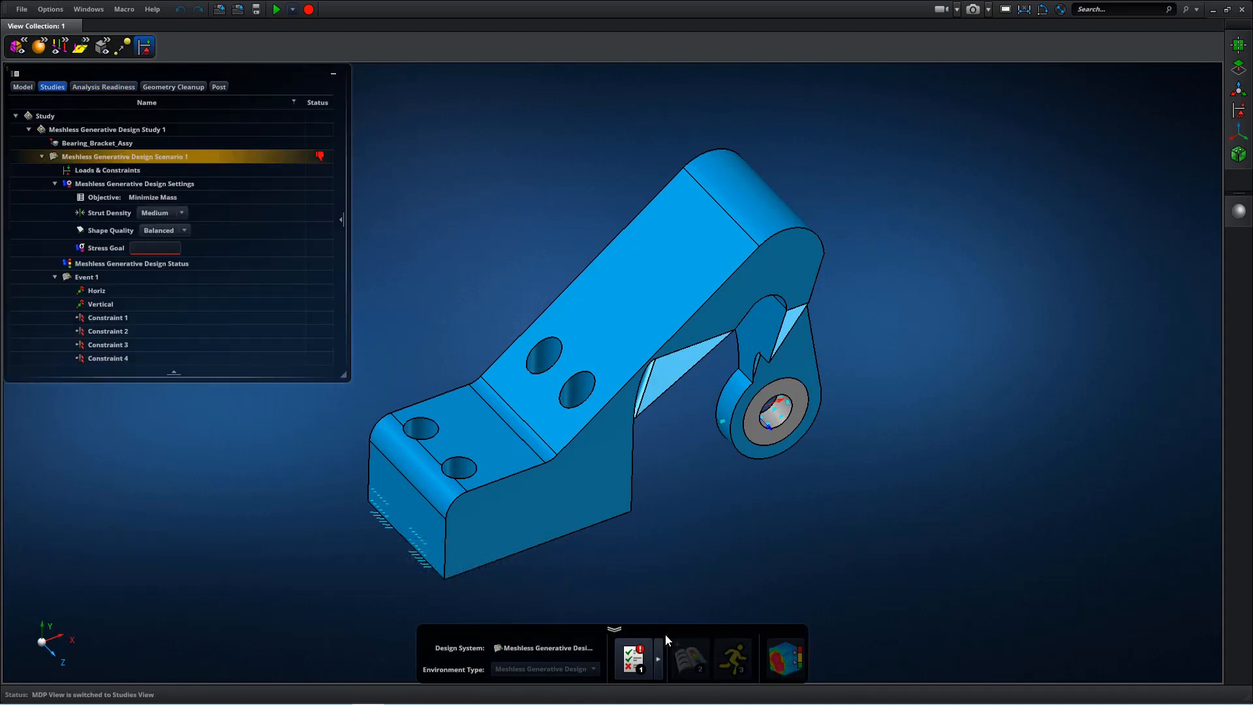
- Duplicate Event 1 in the scenario's loads and constraints, keeping only the Horiz load in Event 1 and only Vertical in Event 2
{"action": "left_click", "coordinate": [127, 171]}
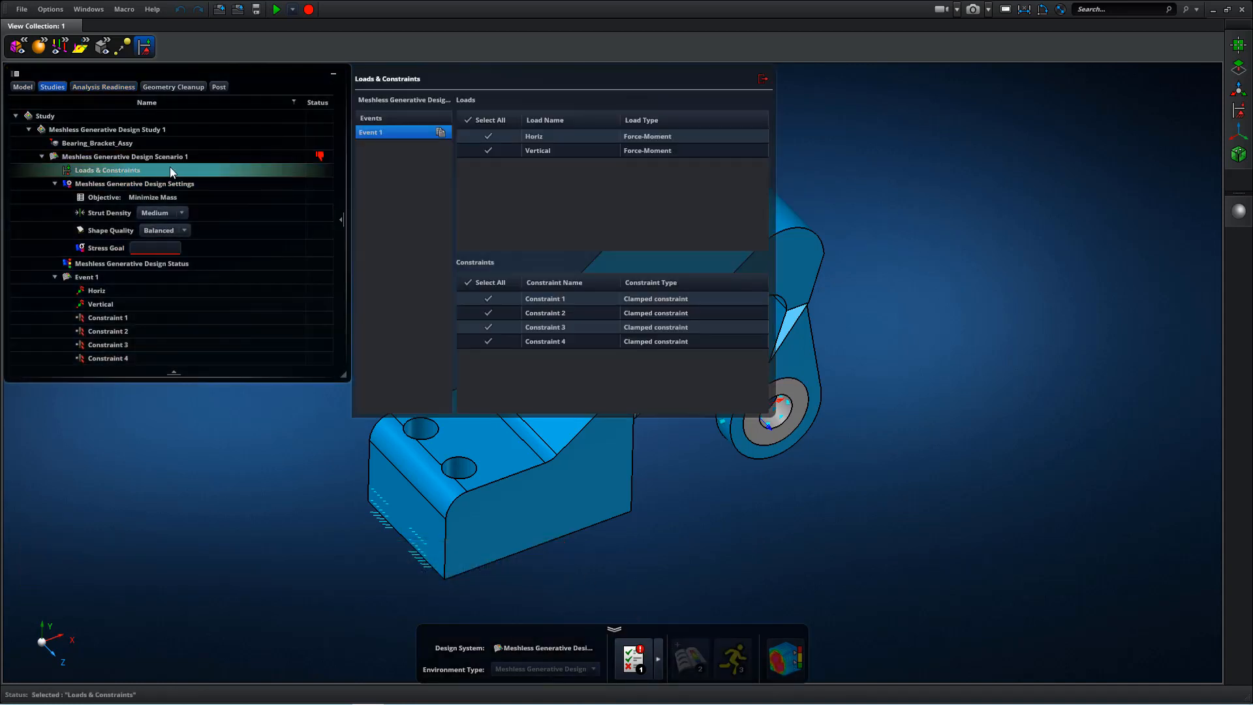
{"action": "left_click", "coordinate": [440, 133]}
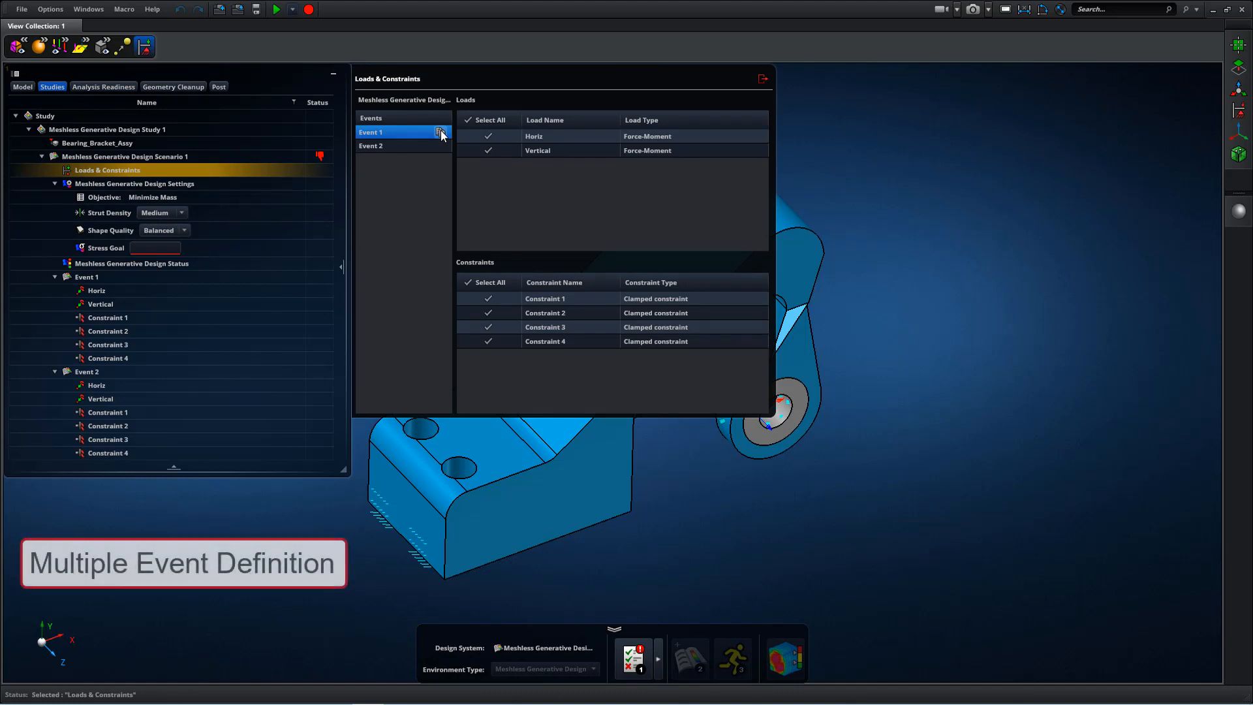
{"action": "left_click", "coordinate": [489, 151]}
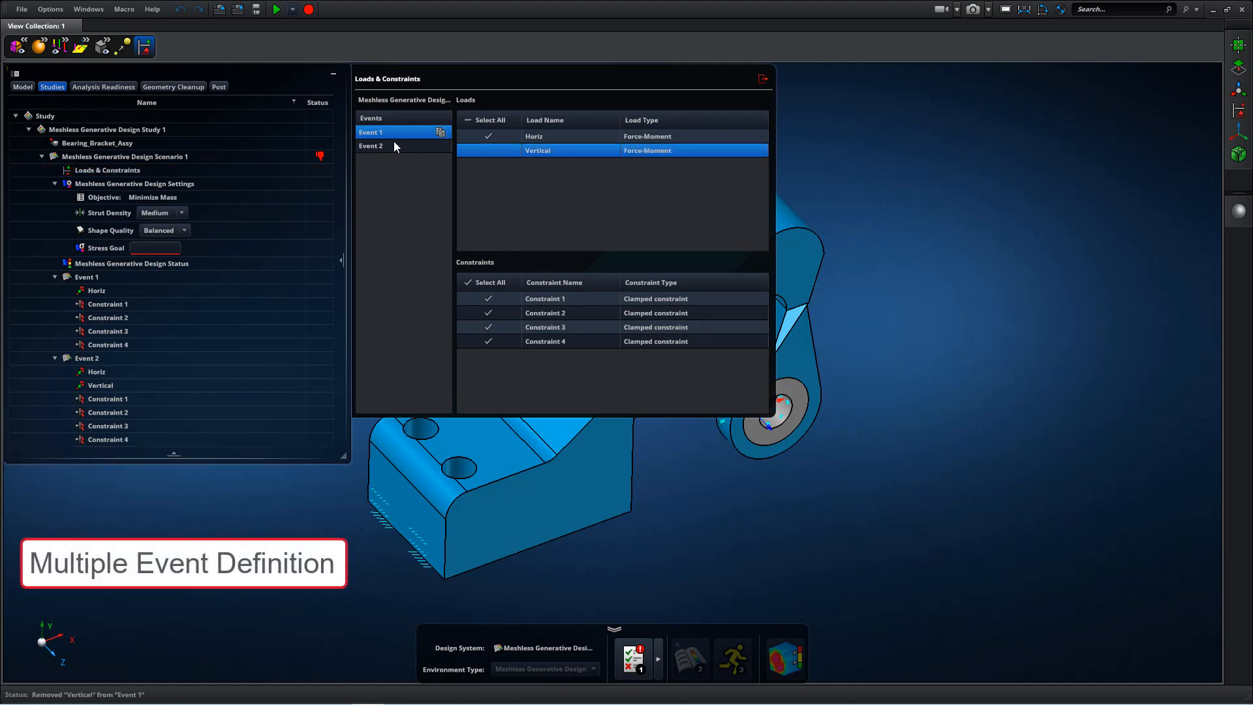
{"action": "left_click", "coordinate": [393, 145]}
{"action": "left_click", "coordinate": [489, 137]}
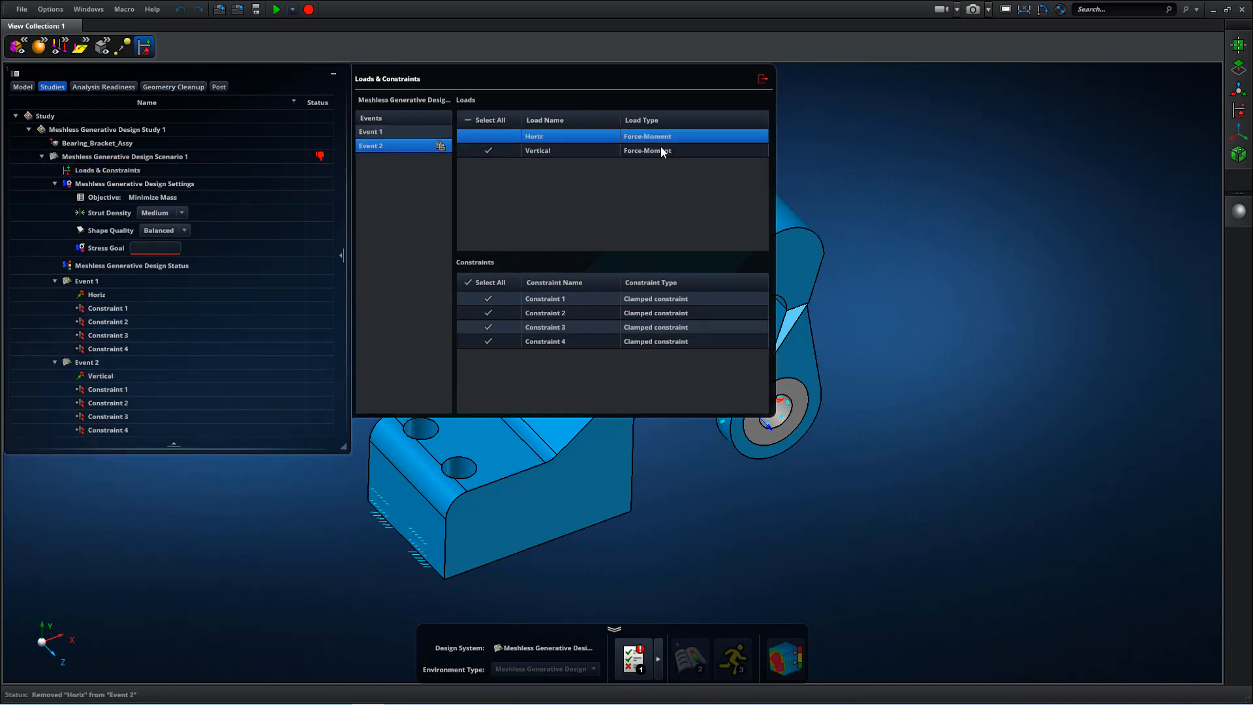
{"action": "left_click", "coordinate": [762, 80]}
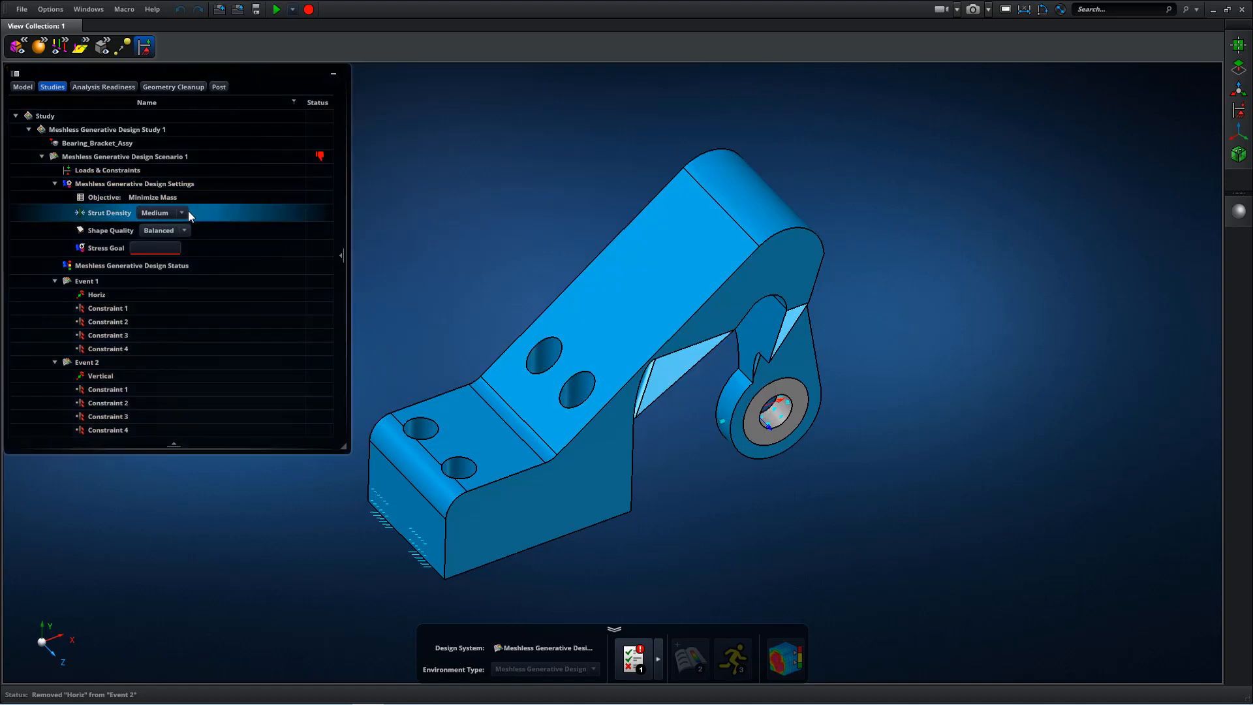
- Set the scenario's Strut Density to Dense and Stress Goal to 100 MPa, and run the analysis immediately
{"action": "left_click", "coordinate": [183, 213]}
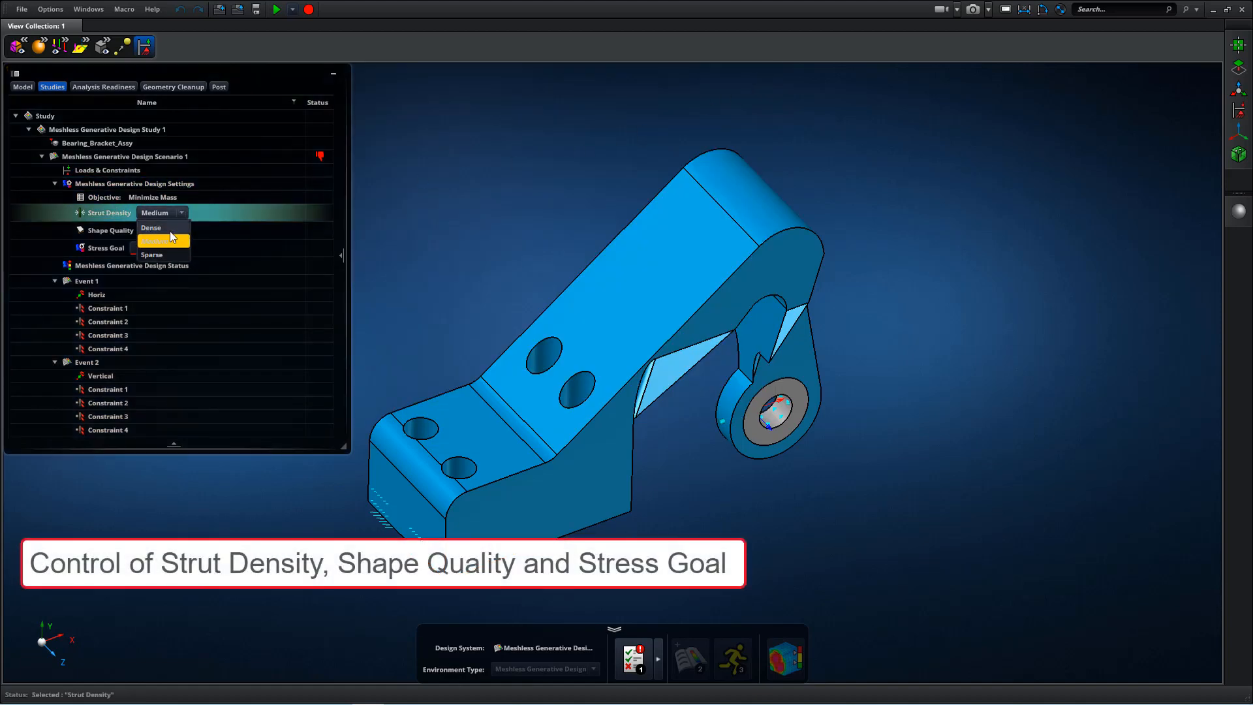
{"action": "left_click", "coordinate": [165, 227]}
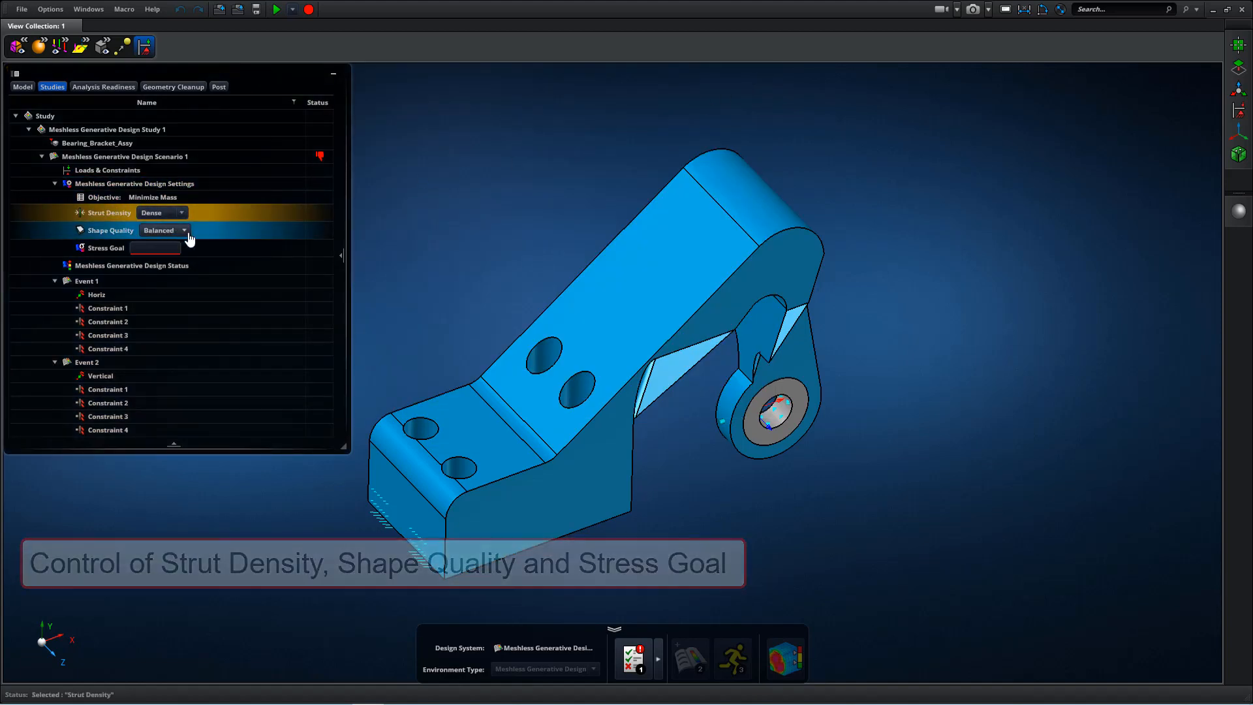
{"action": "left_click", "coordinate": [186, 235]}
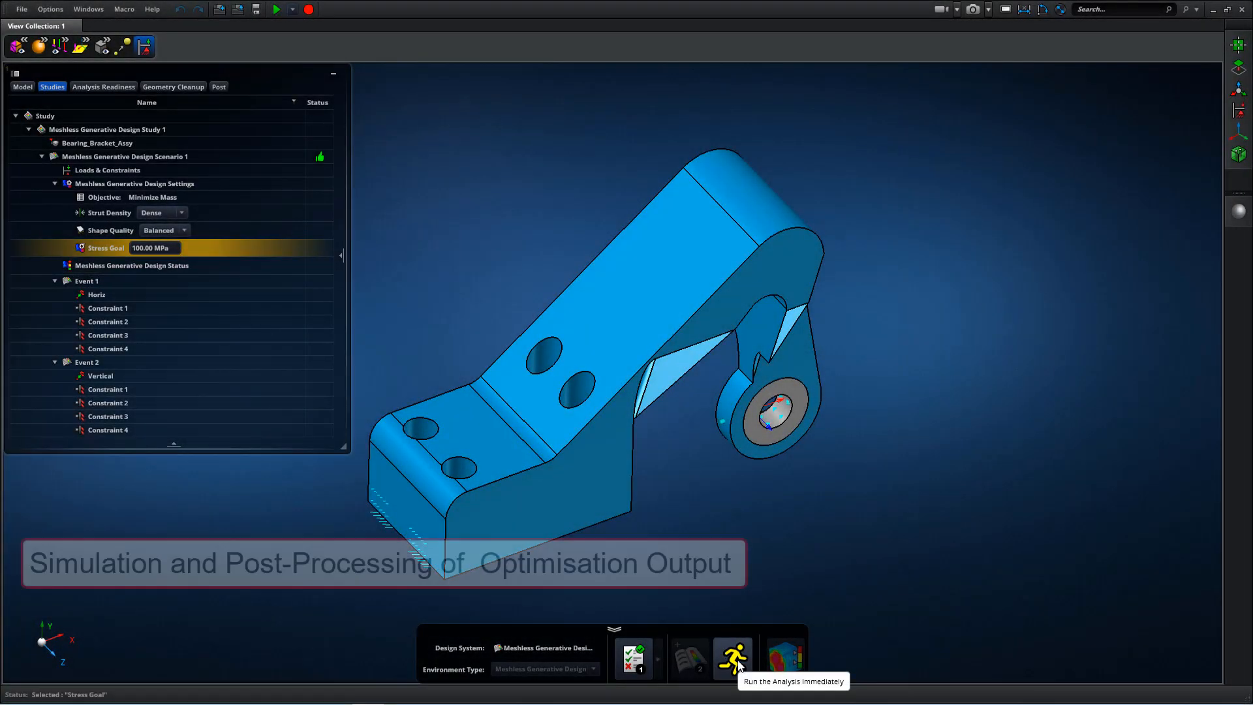
{"action": "left_click", "coordinate": [740, 665]}
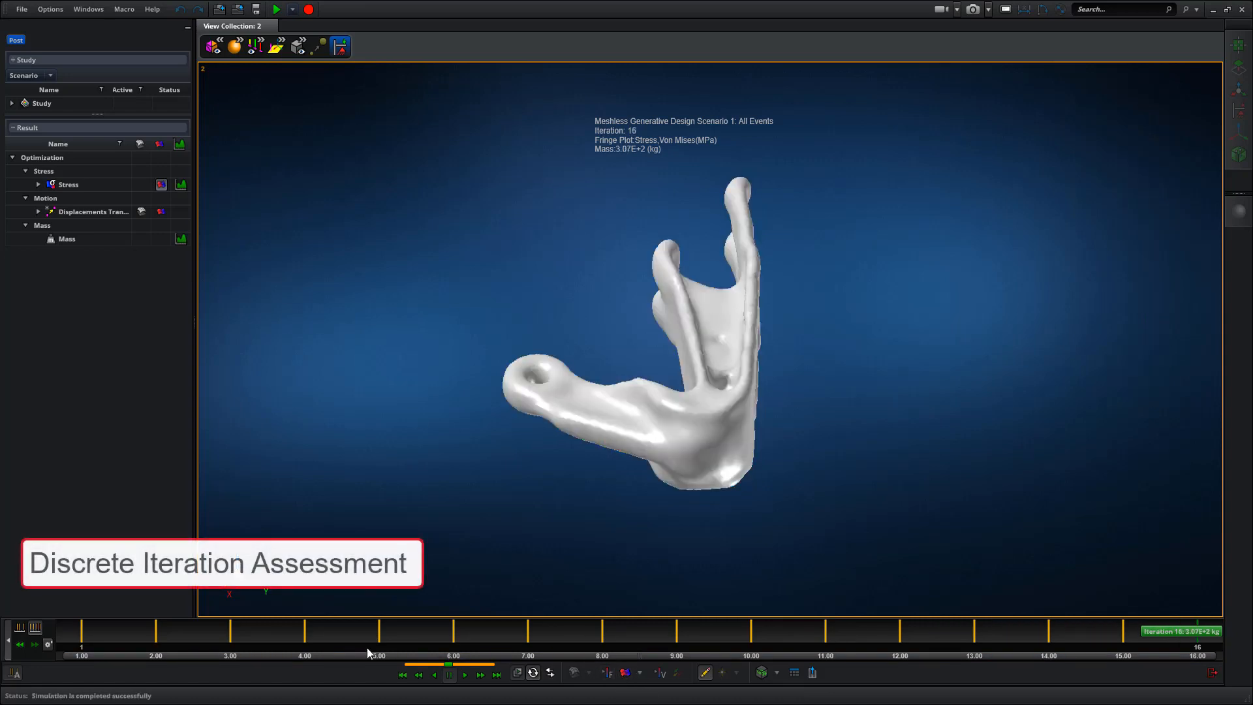
- Orient the optimized bracket result to a rotated side view and display its von Mises stress fringe plot
{"action": "left_click", "coordinate": [238, 557]}
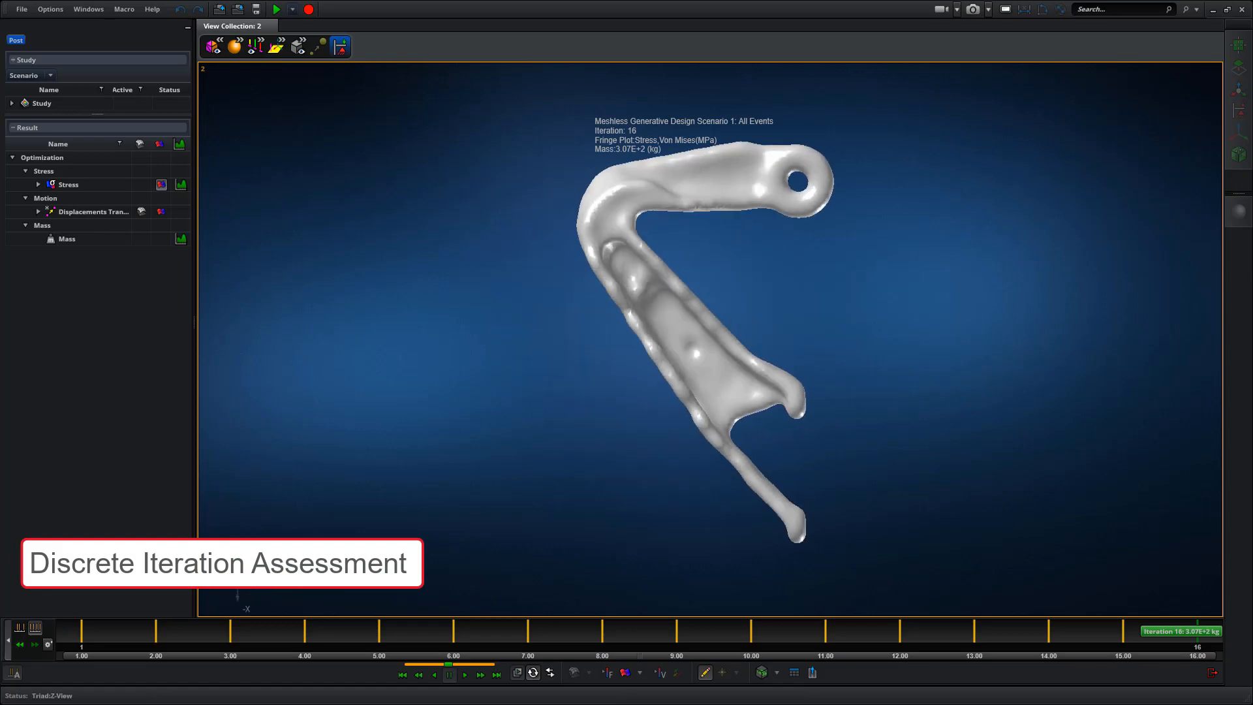
{"action": "left_click", "coordinate": [238, 575]}
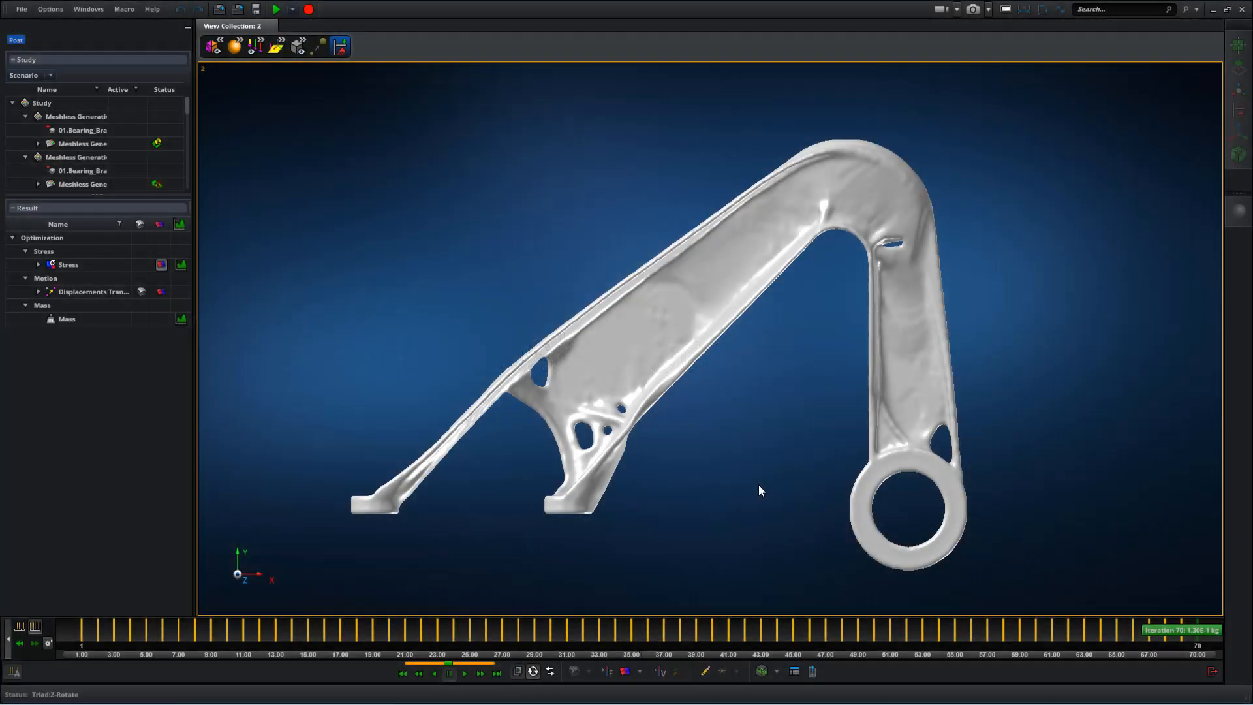
{"action": "middle_click_drag", "start_coordinate": [759, 484], "coordinate": [716, 449]}
{"action": "left_click", "coordinate": [625, 671]}
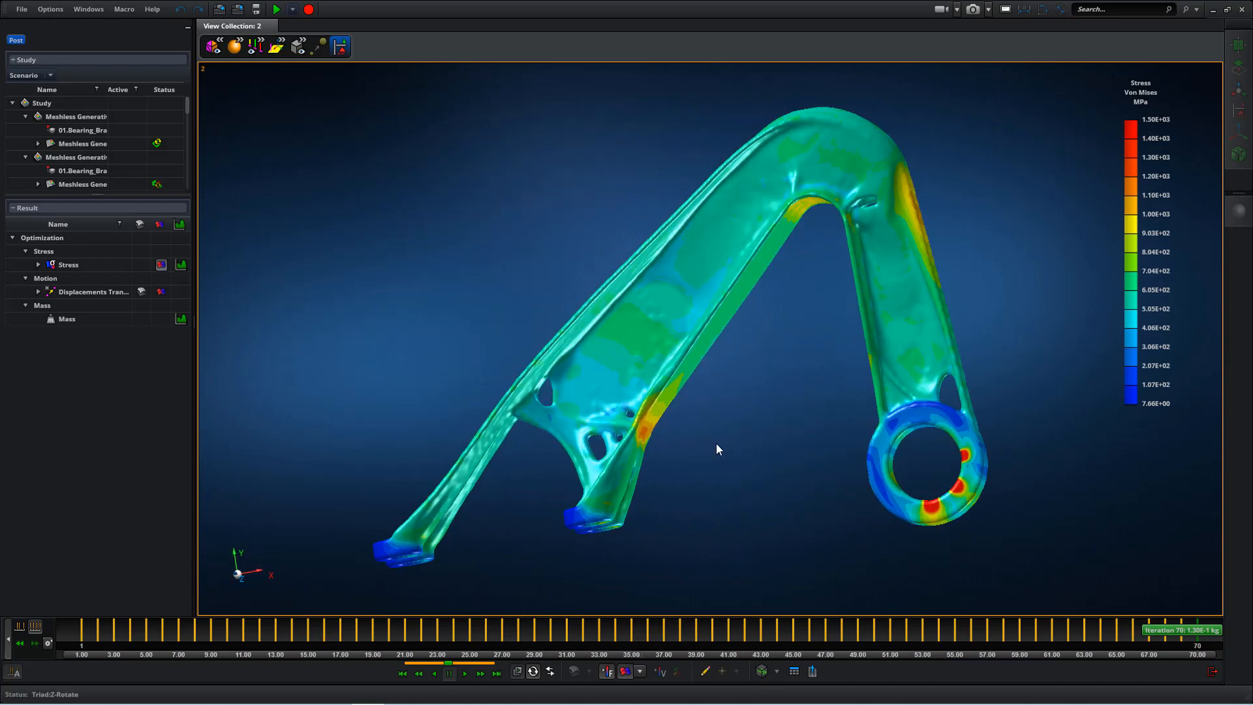
- Plot the Stress and Mass iteration histories together in an enlarged chart with point markers and a legend
{"action": "left_click", "coordinate": [181, 265]}
{"action": "left_click", "coordinate": [180, 319]}
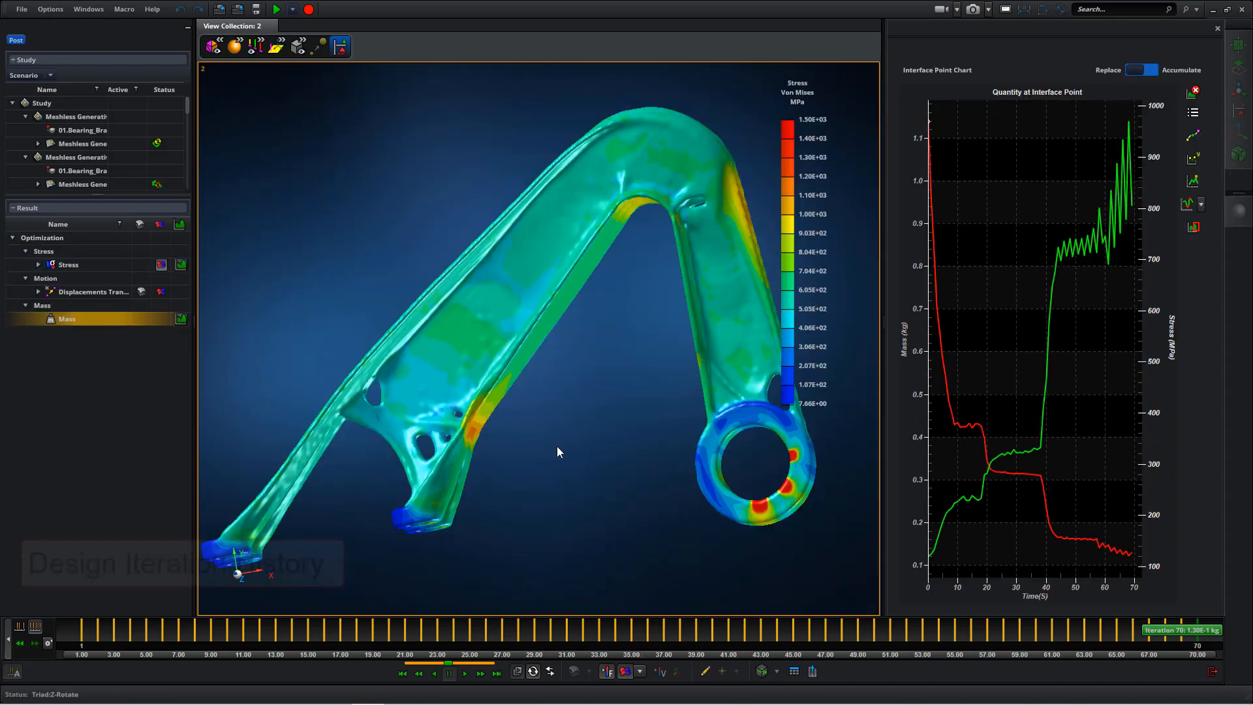
{"action": "middle_click_drag", "start_coordinate": [557, 452], "coordinate": [882, 332]}
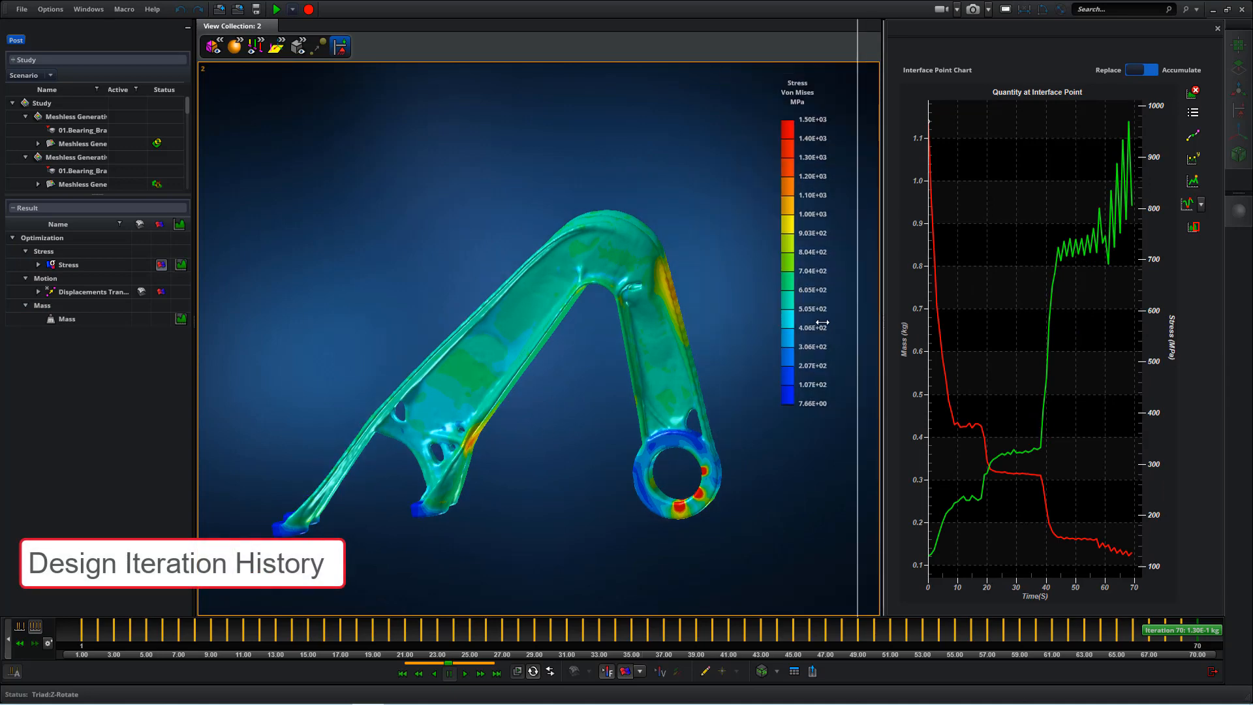
{"action": "left_click_drag", "start_coordinate": [656, 330], "coordinate": [658, 331]}
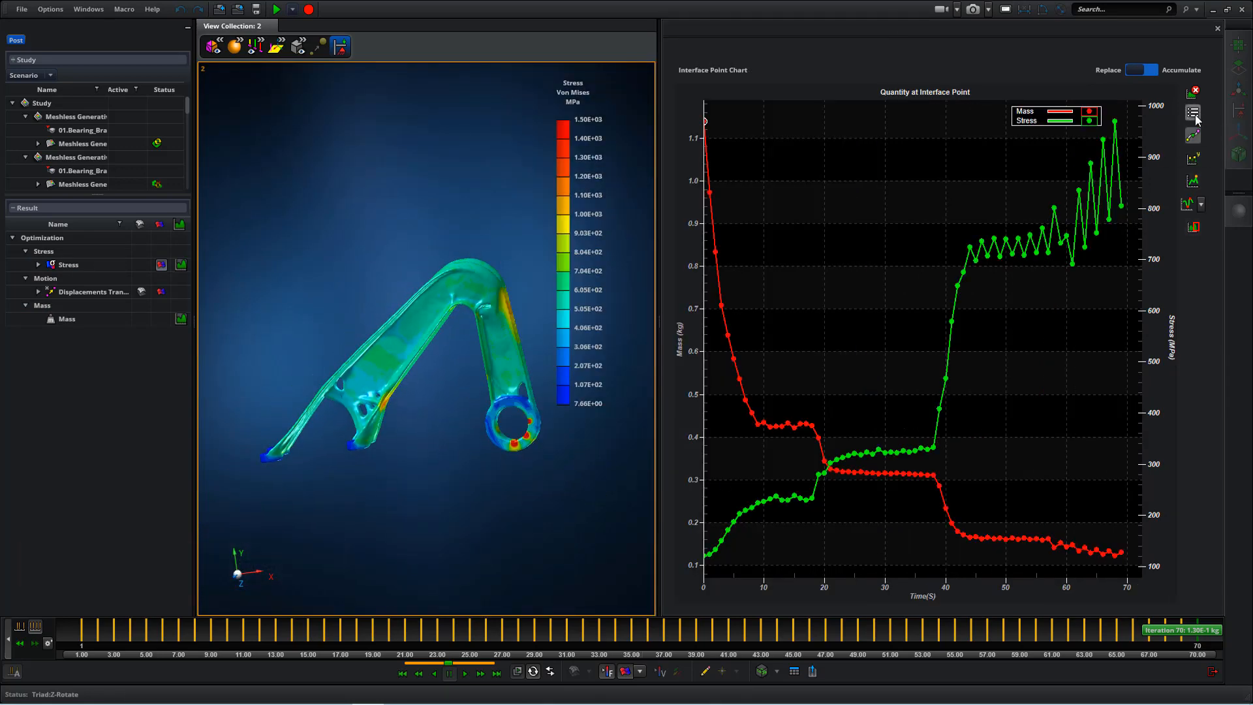
- Start exporting the design as the text STL file Design Candidate.stl, and cancel the export dialog
{"action": "left_click", "coordinate": [811, 673]}
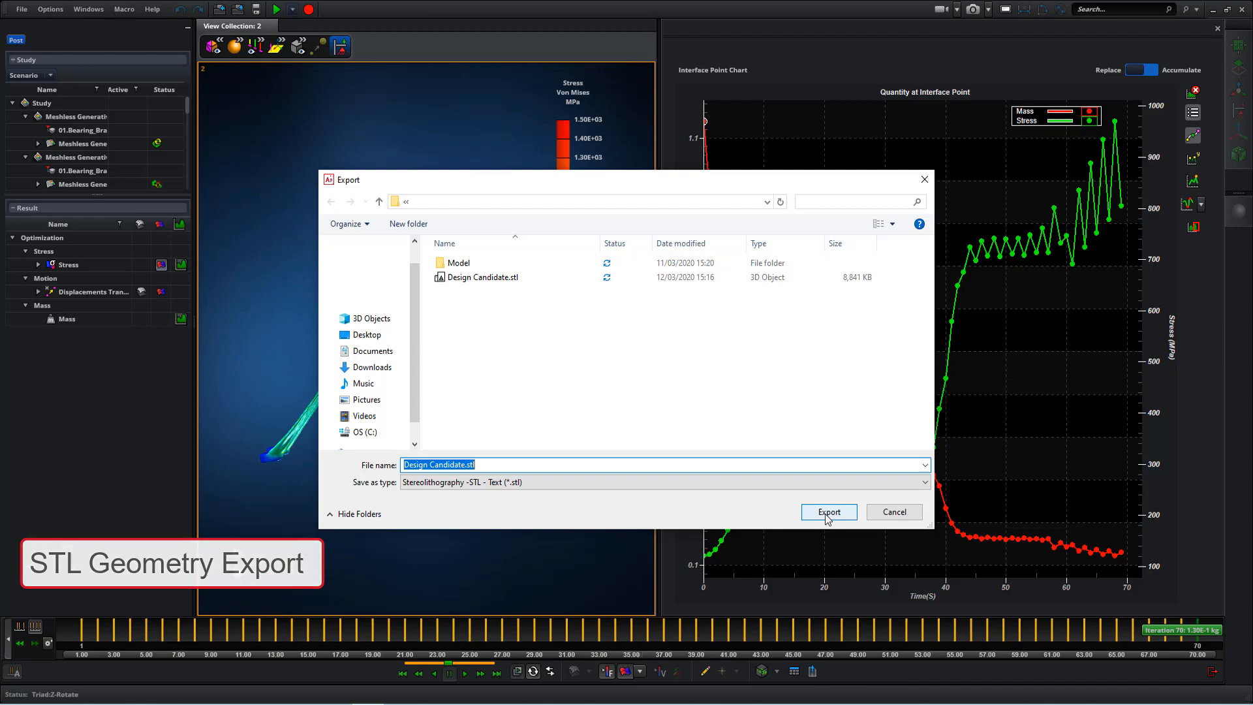
{"action": "left_click", "coordinate": [896, 513]}
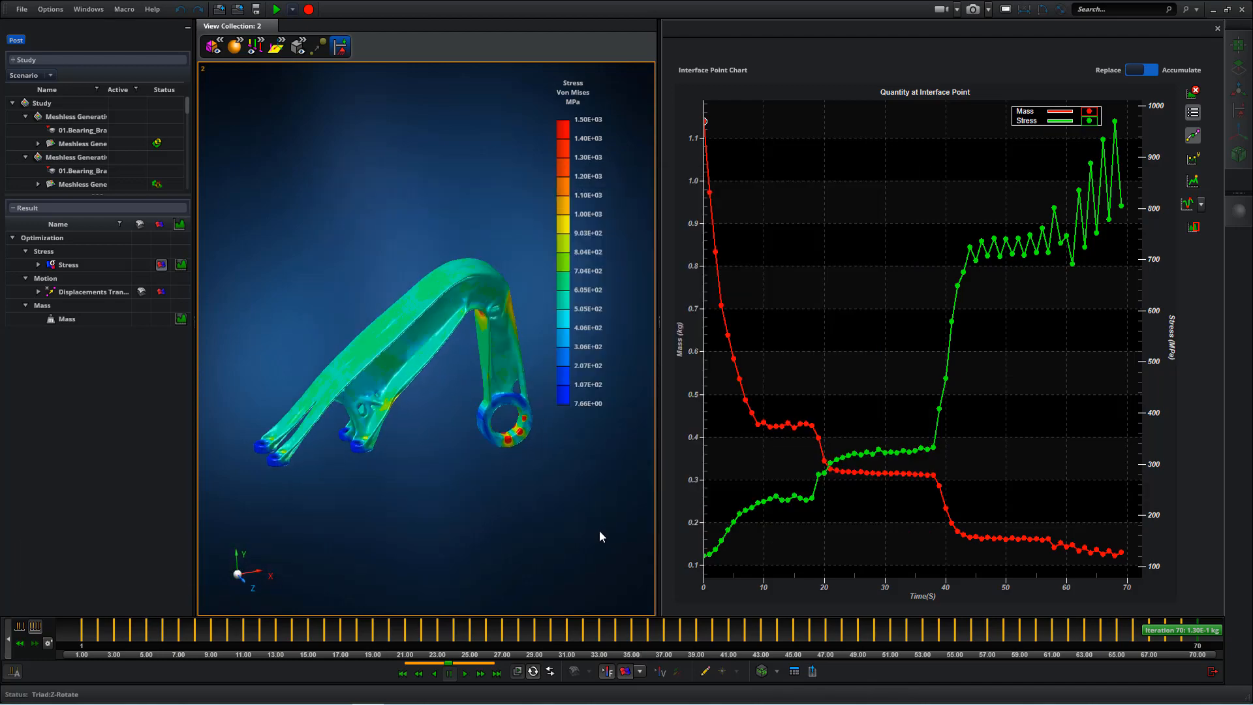